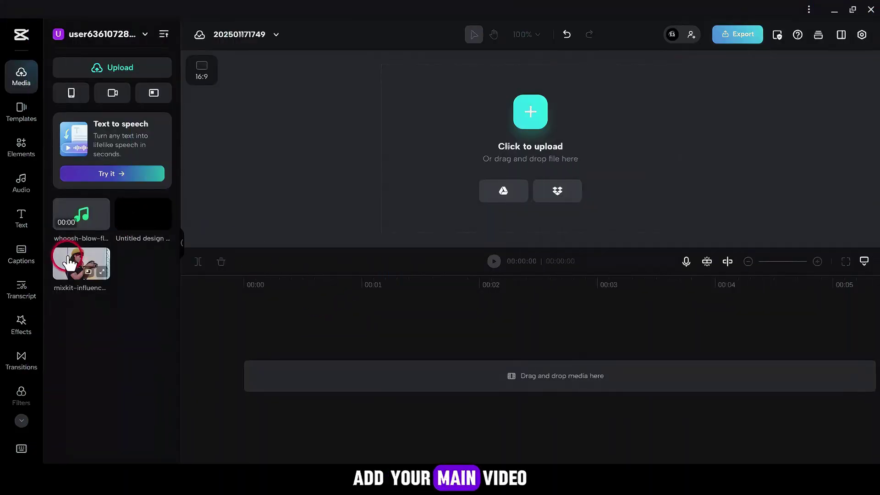
Add the influencer video and a black image overlay, extending the overlay to the video's full length.
{"action": "left_click", "coordinate": [69, 263]}
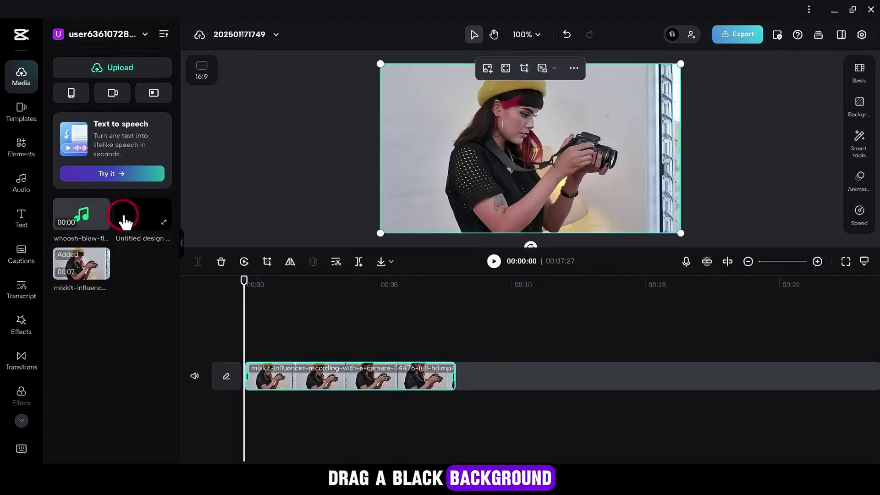
{"action": "left_click_drag", "start_coordinate": [123, 221], "coordinate": [287, 356]}
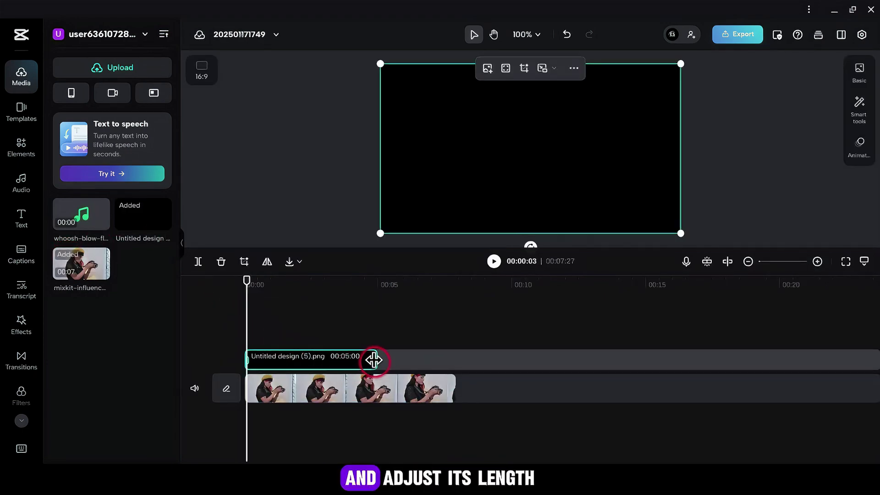
{"action": "left_click_drag", "start_coordinate": [375, 360], "coordinate": [454, 361]}
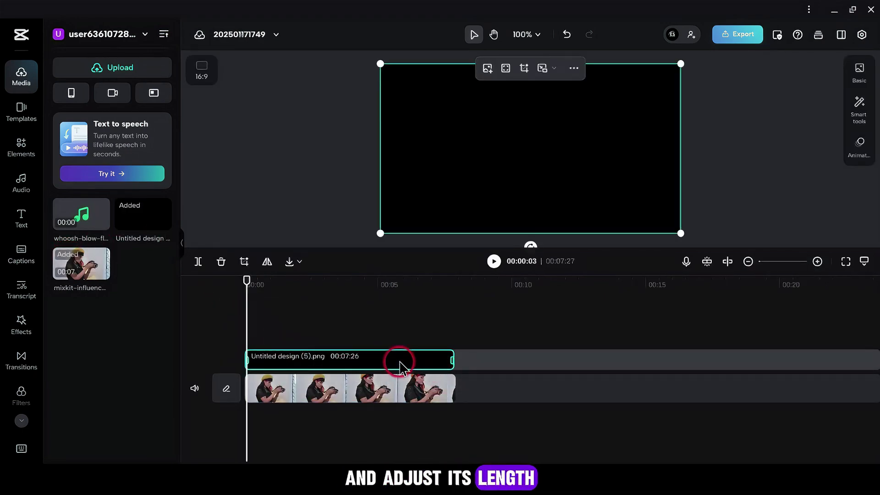
Mask the overlay into top and bottom bars with an inverted Mirror mask, then add another black image.
{"action": "left_click", "coordinate": [855, 85]}
{"action": "left_click", "coordinate": [741, 114]}
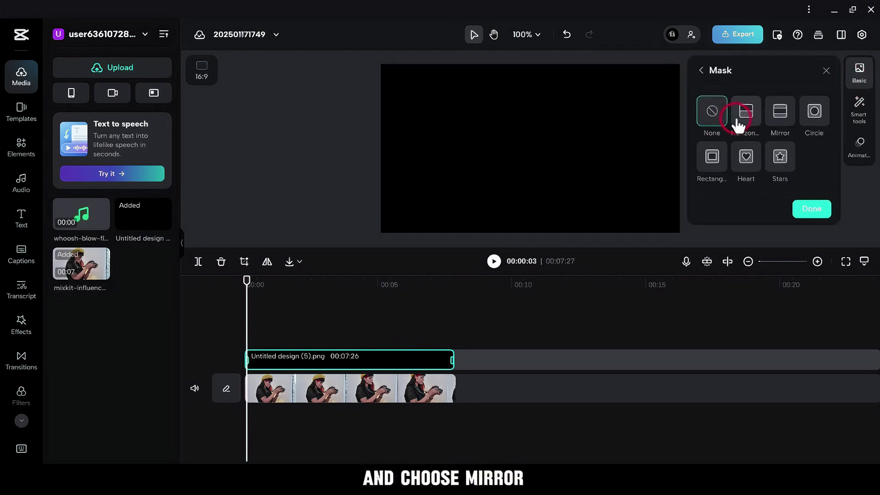
{"action": "left_click", "coordinate": [780, 115]}
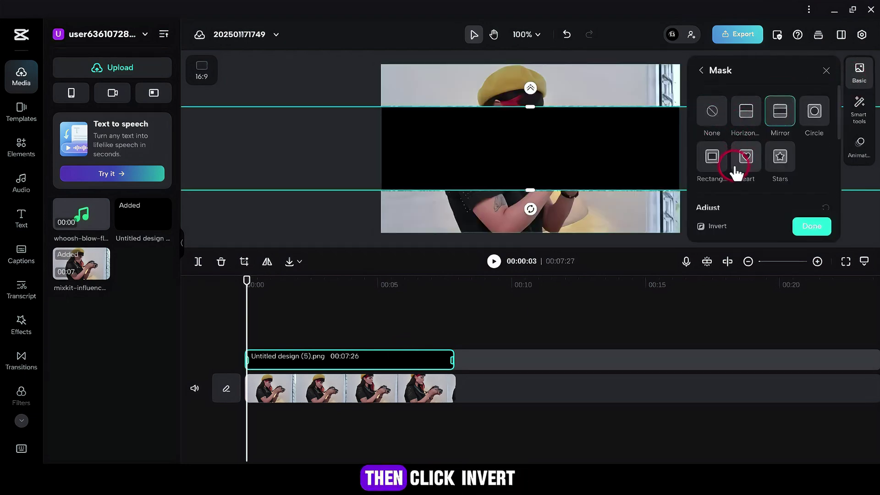
{"action": "left_click", "coordinate": [701, 226]}
{"action": "left_click_drag", "start_coordinate": [530, 106], "coordinate": [543, 56]}
{"action": "left_click", "coordinate": [818, 228]}
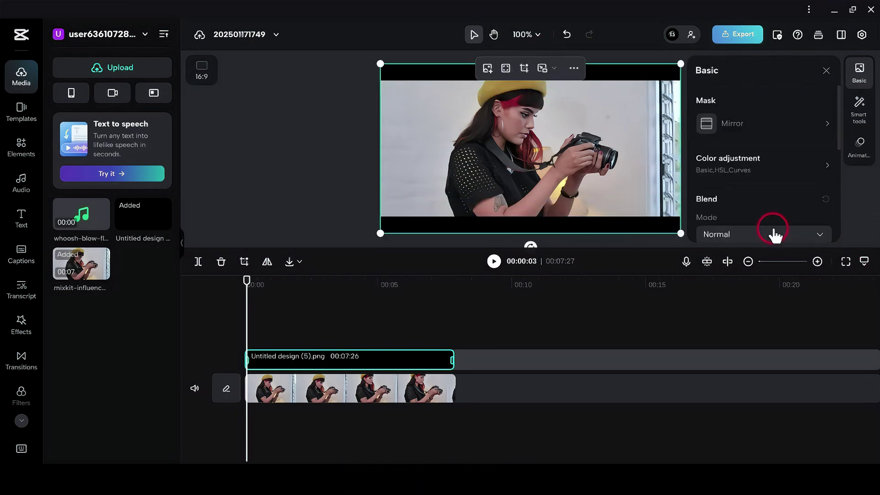
{"action": "left_click_drag", "start_coordinate": [131, 223], "coordinate": [247, 363]}
{"action": "left_click", "coordinate": [869, 73]}
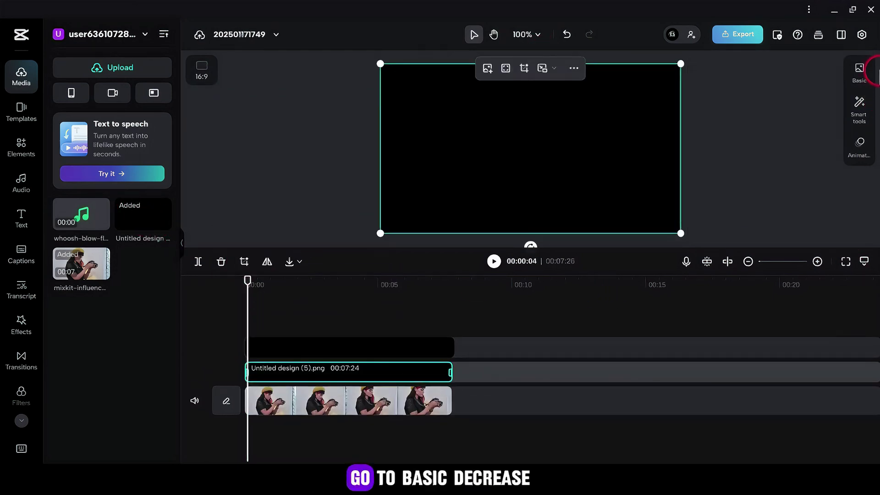
Set the new black overlay's opacity to 34% and trim it to about 2 seconds.
{"action": "left_click", "coordinate": [861, 71]}
{"action": "scroll", "coordinate": [790, 102], "scroll_direction": "down", "scroll_amount": 3}
{"action": "left_click_drag", "start_coordinate": [761, 139], "coordinate": [720, 151]}
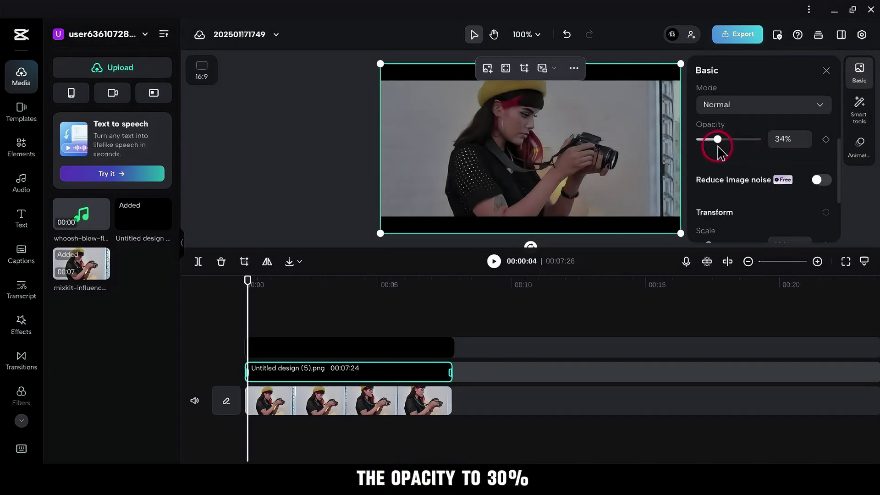
{"action": "left_click", "coordinate": [826, 72]}
{"action": "left_click", "coordinate": [328, 372]}
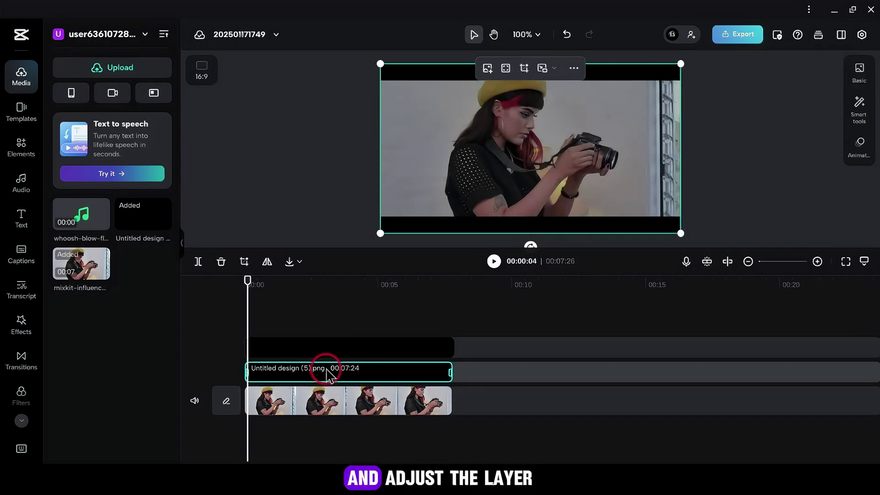
{"action": "left_click_drag", "start_coordinate": [450, 371], "coordinate": [295, 383]}
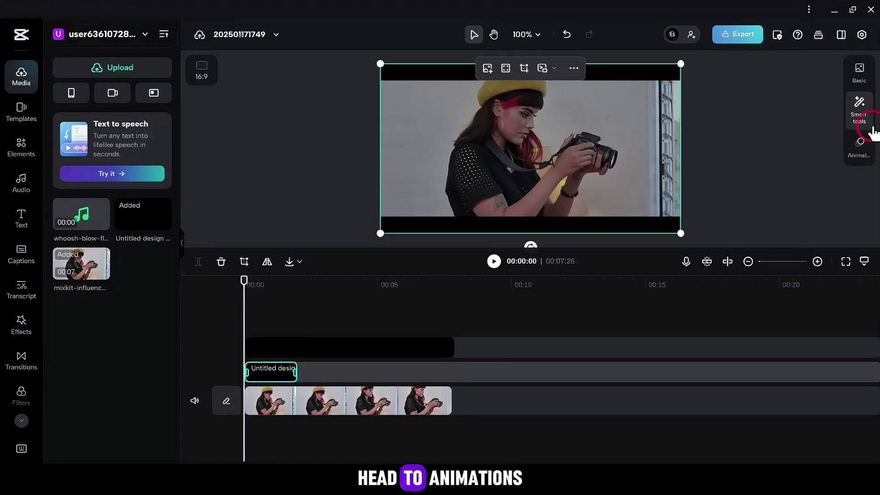
Apply Slide Right as both the In and Out animation of the 2-second dimmed overlay.
{"action": "left_click", "coordinate": [860, 144]}
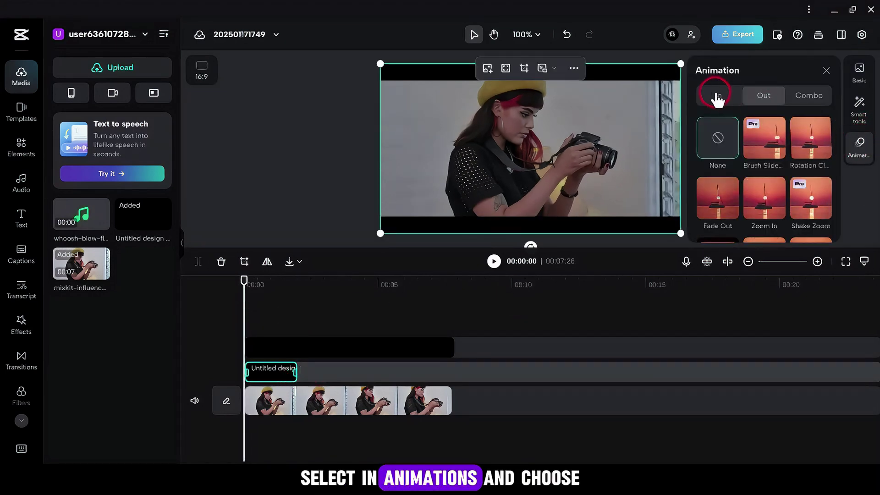
{"action": "scroll", "coordinate": [742, 183], "scroll_direction": "down", "scroll_amount": 5}
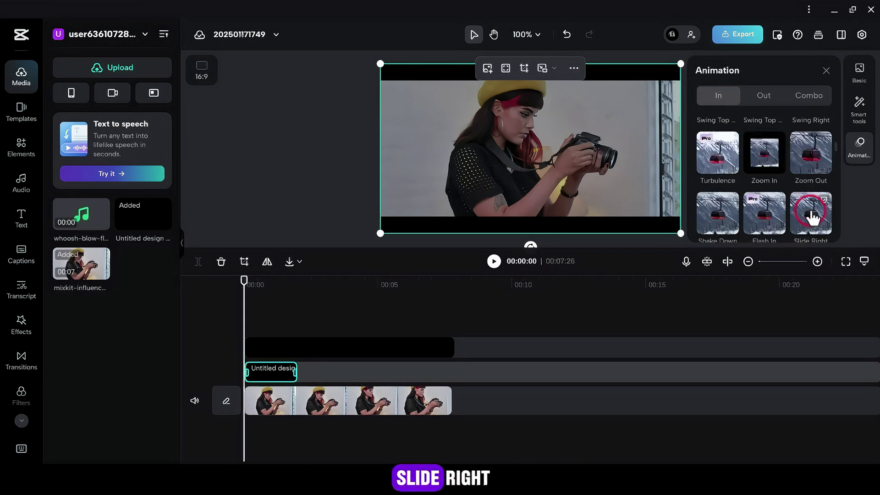
{"action": "left_click", "coordinate": [811, 208]}
{"action": "left_click", "coordinate": [763, 95]}
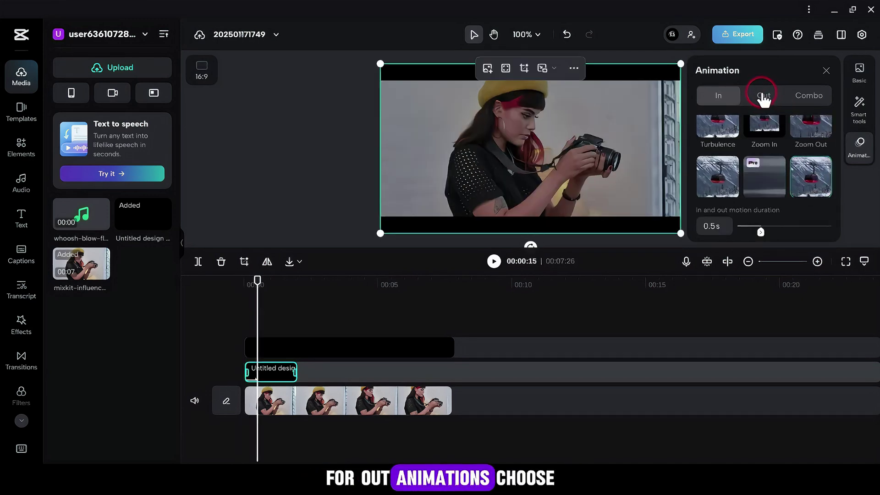
{"action": "scroll", "coordinate": [779, 186], "scroll_direction": "down", "scroll_amount": 5}
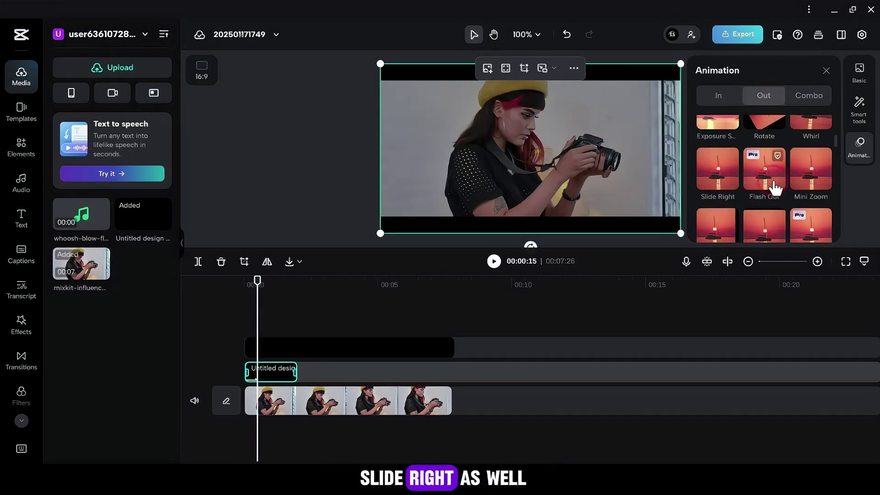
{"action": "left_click", "coordinate": [718, 169]}
{"action": "left_click", "coordinate": [826, 70]}
{"action": "left_click", "coordinate": [229, 310]}
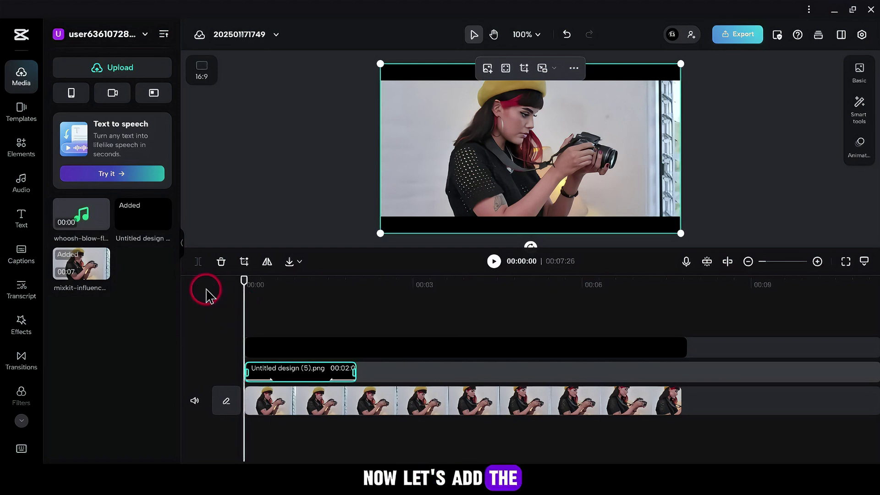
Add a heading text reading 'EDIT STUDIO'.
{"action": "left_click", "coordinate": [21, 225]}
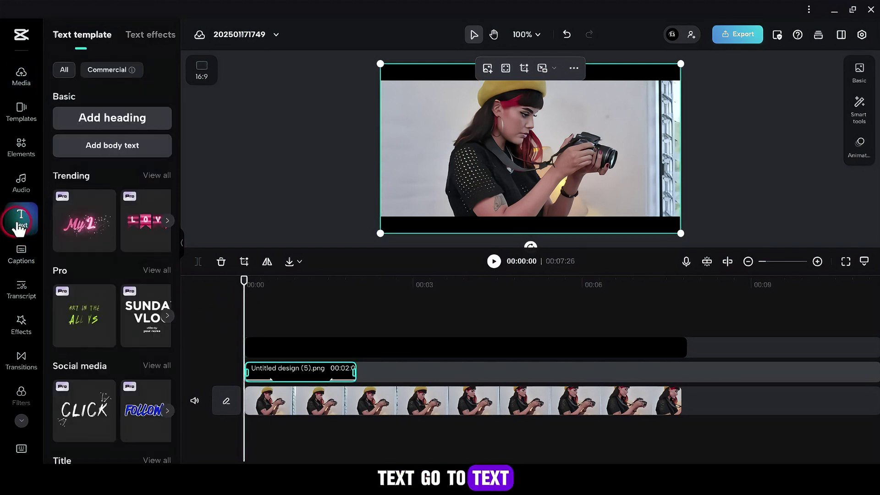
{"action": "left_click", "coordinate": [113, 120]}
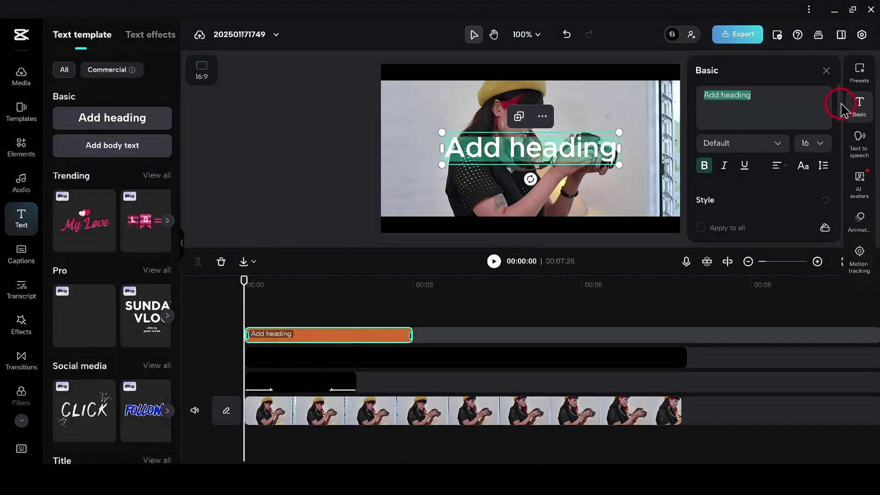
{"action": "left_click", "coordinate": [820, 96]}
{"action": "type", "text": "EDIT STUDIO"}
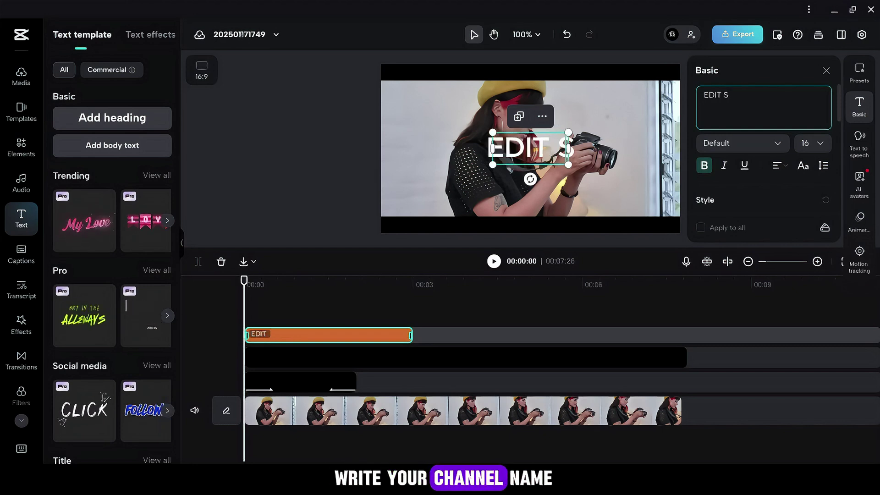
Set the EDIT STUDIO heading's font to ZY Fervent.
{"action": "left_click", "coordinate": [777, 145]}
{"action": "scroll", "coordinate": [774, 223], "scroll_direction": "down", "scroll_amount": 10}
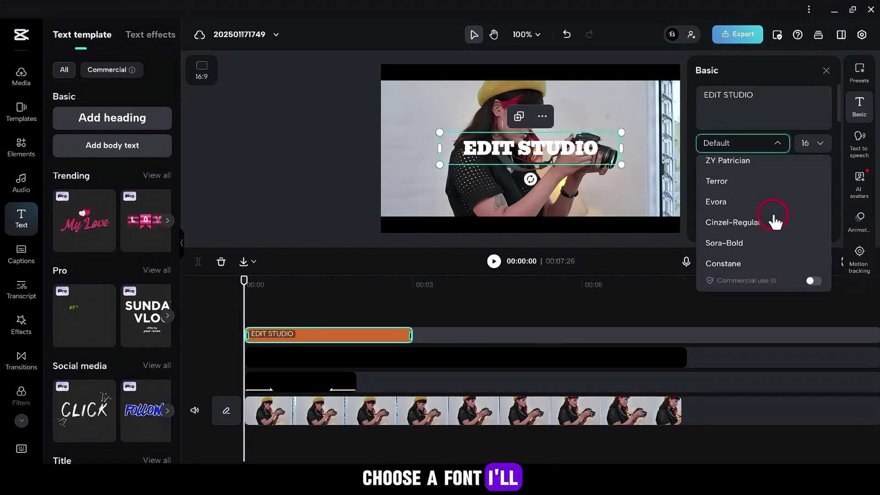
{"action": "scroll", "coordinate": [774, 225], "scroll_direction": "down", "scroll_amount": 1}
{"action": "left_click", "coordinate": [769, 226]}
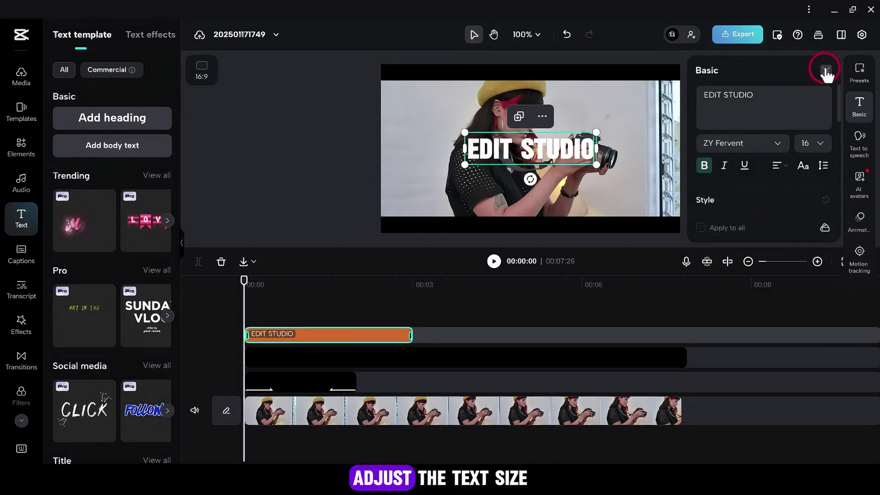
{"action": "left_click", "coordinate": [827, 70]}
Enlarge EDIT STUDIO, move it lower left, and trim it to about 2 seconds.
{"action": "left_click_drag", "start_coordinate": [598, 132], "coordinate": [578, 142]}
{"action": "left_click_drag", "start_coordinate": [517, 151], "coordinate": [443, 188]}
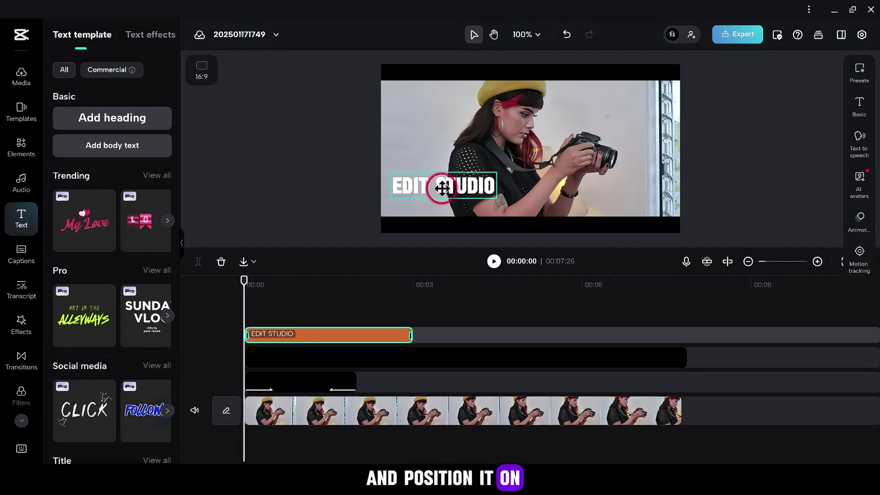
{"action": "left_click_drag", "start_coordinate": [411, 337], "coordinate": [309, 371]}
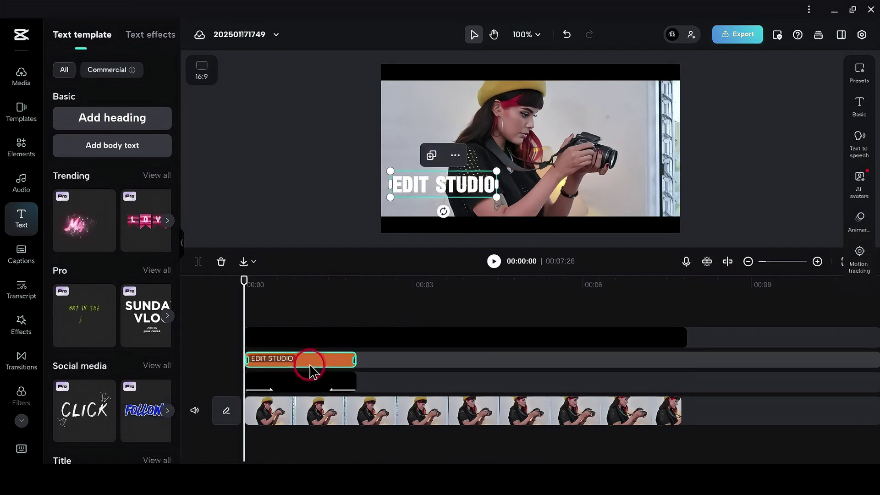
Duplicate the EDIT STUDIO text clip and place the copy just below the original.
{"action": "right_click", "coordinate": [299, 366]}
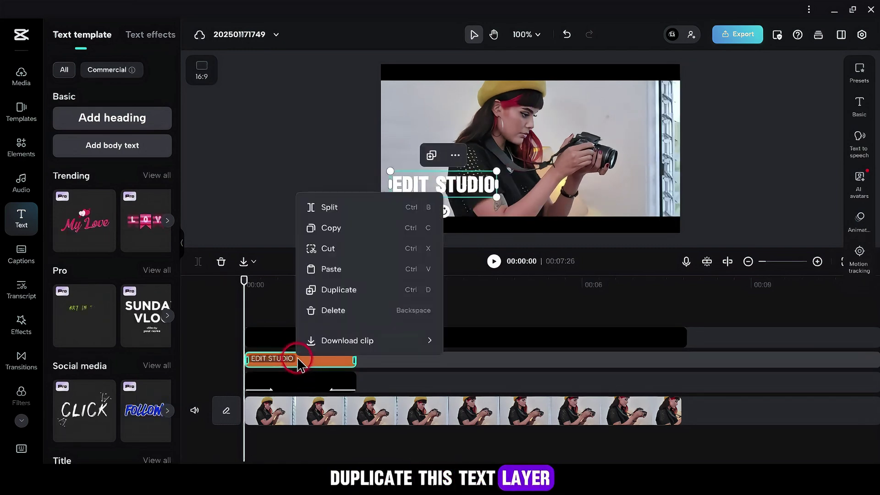
{"action": "left_click", "coordinate": [328, 290]}
{"action": "left_click_drag", "start_coordinate": [311, 329], "coordinate": [305, 353]}
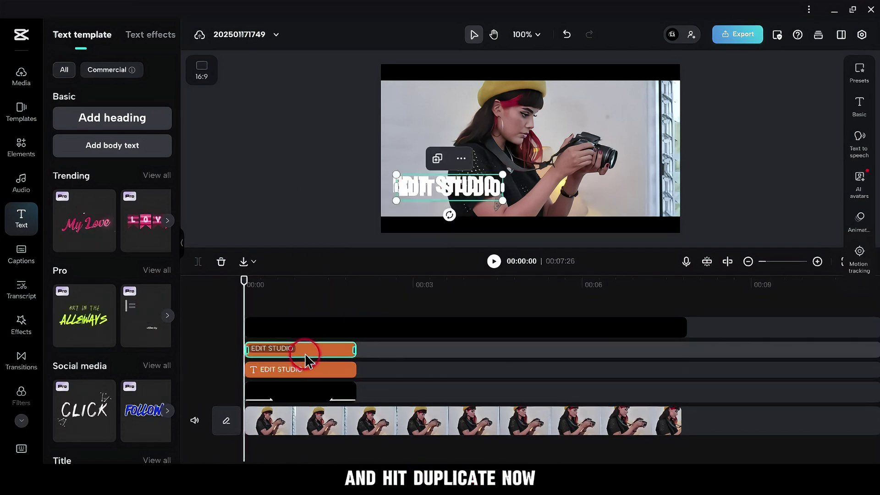
{"action": "left_click_drag", "start_coordinate": [449, 187], "coordinate": [443, 204]}
Change the copy's wording to 'Video Editor' and its font to Montserrat-Light.
{"action": "left_click", "coordinate": [862, 99]}
{"action": "left_click", "coordinate": [790, 102]}
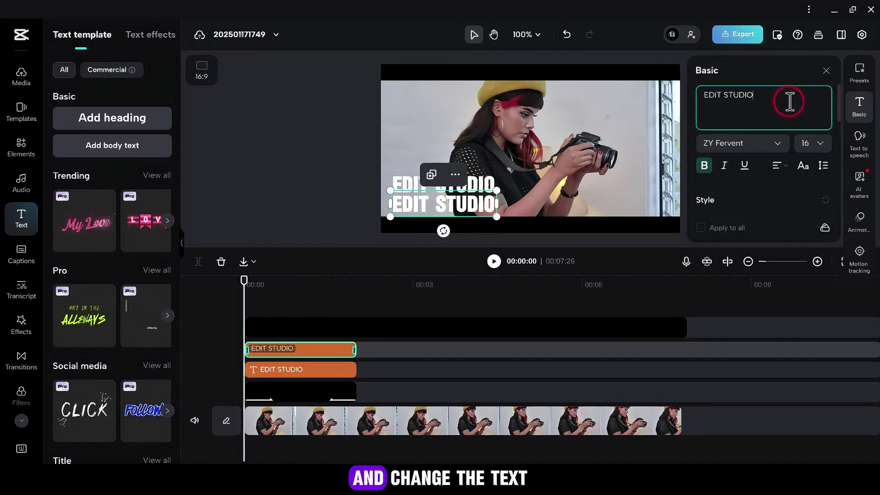
{"action": "key", "text": "BackSpace"}
{"action": "key", "text": "BackSpace"}
{"action": "key", "text": "BackSpace"}
{"action": "key", "text": "BackSpace"}
{"action": "key", "text": "BackSpace"}
{"action": "key", "text": "BackSpace"}
{"action": "key", "text": "BackSpace"}
{"action": "key", "text": "BackSpace"}
{"action": "type", "text": "Video Editor"}
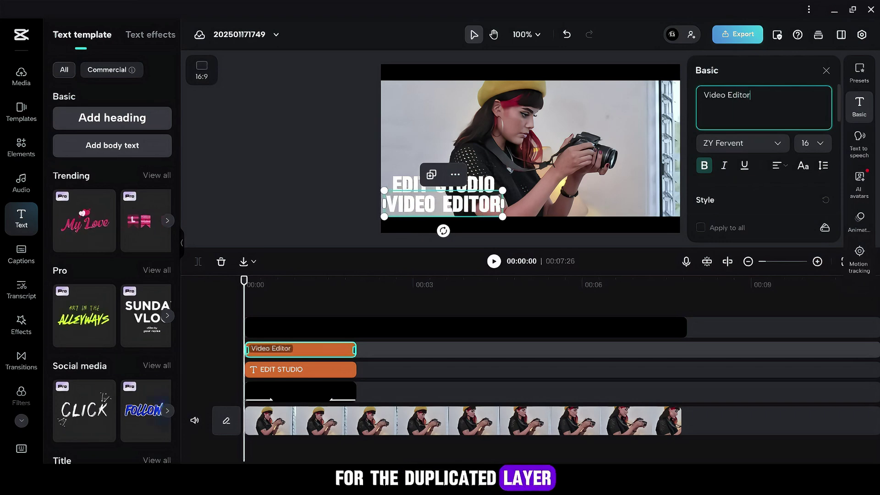
{"action": "left_click", "coordinate": [777, 145]}
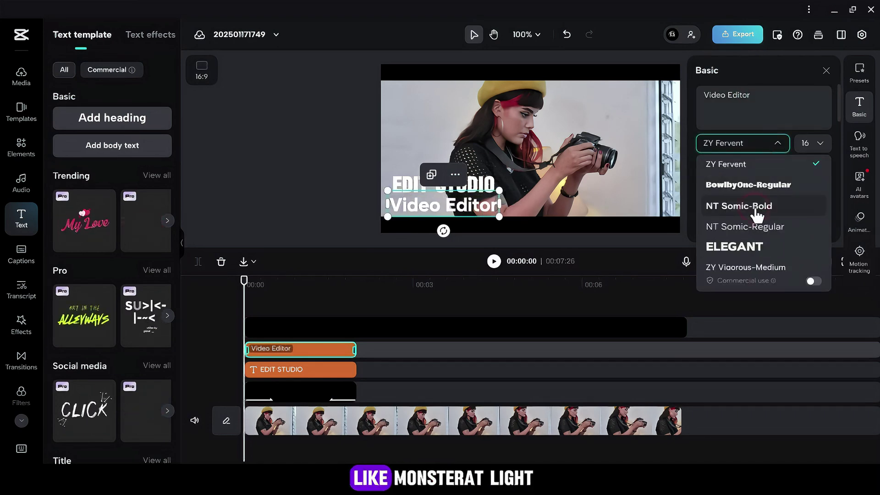
{"action": "scroll", "coordinate": [757, 220], "scroll_direction": "down", "scroll_amount": 10}
{"action": "left_click", "coordinate": [765, 225]}
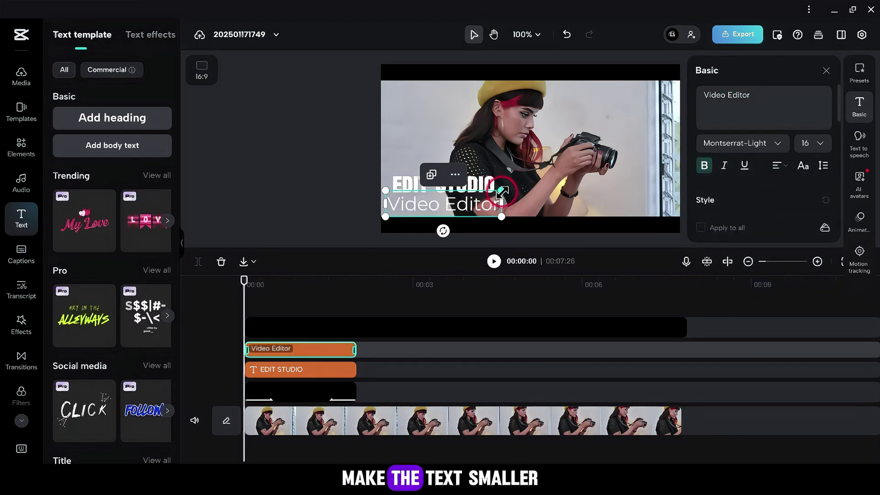
Shrink the Video Editor text and align it under EDIT STUDIO.
{"action": "left_click_drag", "start_coordinate": [503, 191], "coordinate": [445, 202]}
{"action": "left_click", "coordinate": [448, 203]}
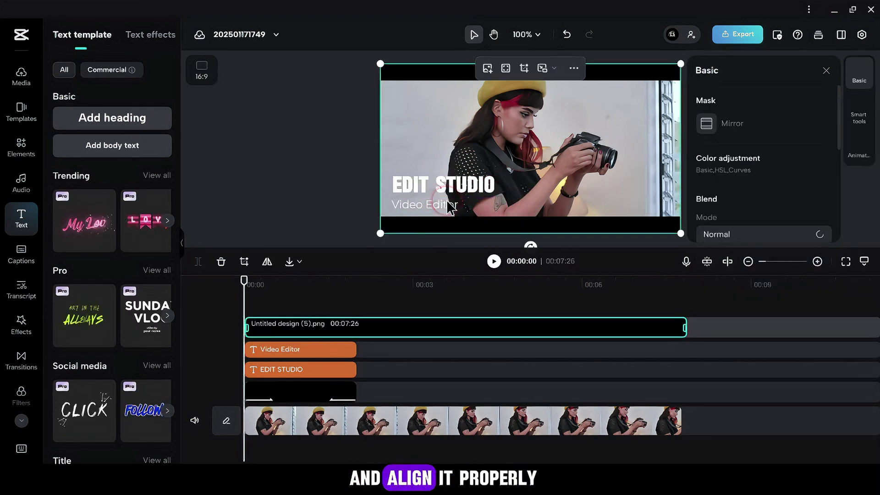
{"action": "left_click", "coordinate": [825, 71]}
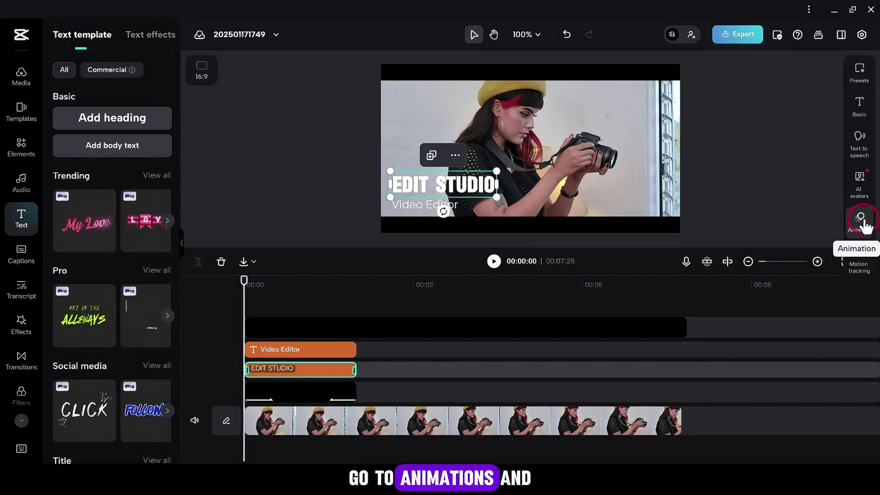
Give EDIT STUDIO a Slide Right exit and Video Editor an entrance animation.
{"action": "left_click", "coordinate": [861, 219]}
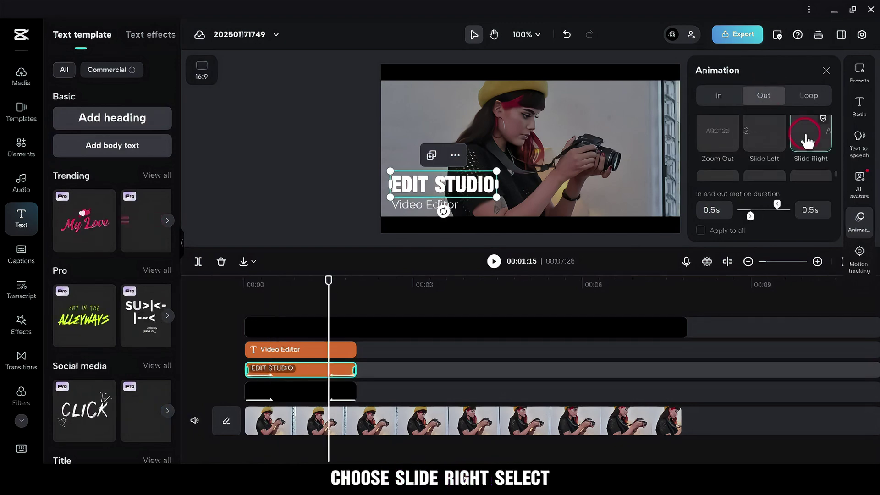
{"action": "left_click", "coordinate": [303, 351]}
{"action": "left_click", "coordinate": [856, 213]}
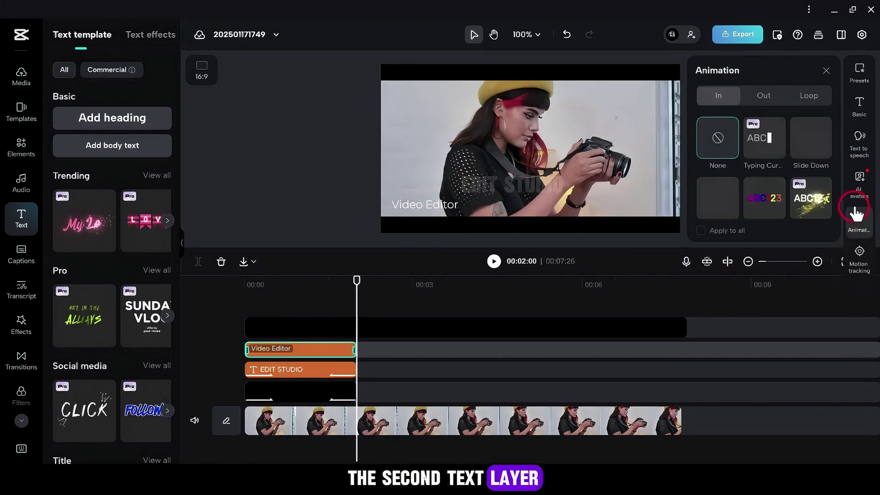
{"action": "scroll", "coordinate": [763, 167], "scroll_direction": "down", "scroll_amount": 3}
{"action": "left_click", "coordinate": [762, 161]}
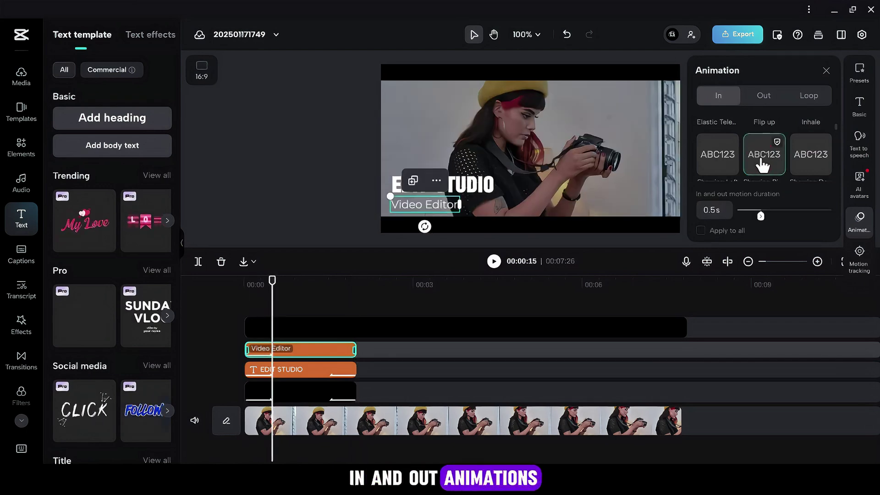
{"action": "left_click", "coordinate": [764, 96]}
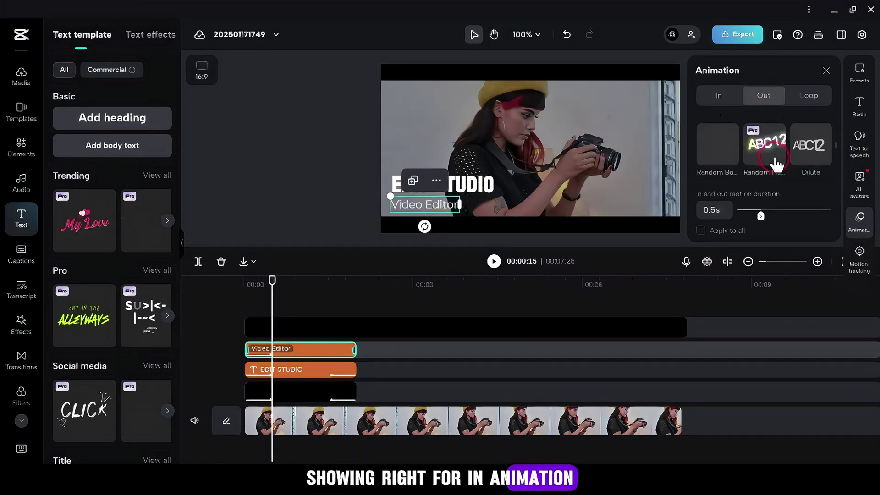
{"action": "scroll", "coordinate": [777, 163], "scroll_direction": "down", "scroll_amount": 4}
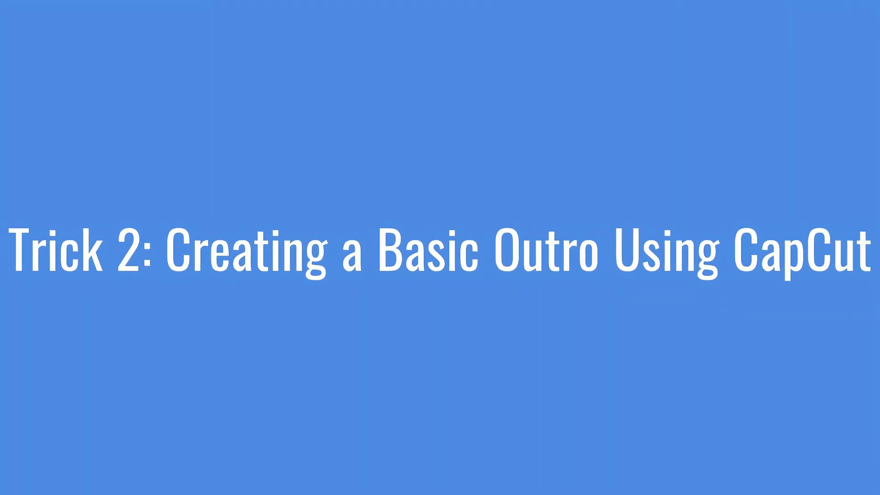
Add the mountain video 4510883-uhd_3840_2160_24fps.mp4 and the black image to the timeline.
{"action": "left_click", "coordinate": [284, 318]}
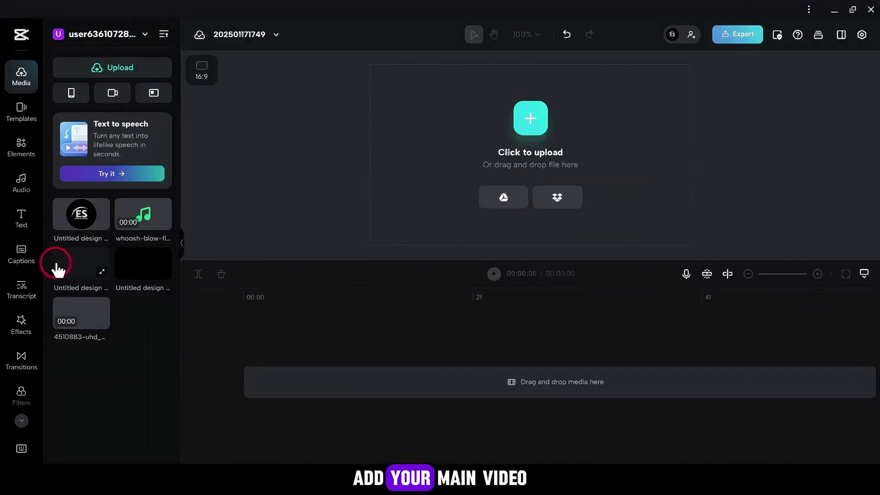
{"action": "left_click", "coordinate": [87, 322]}
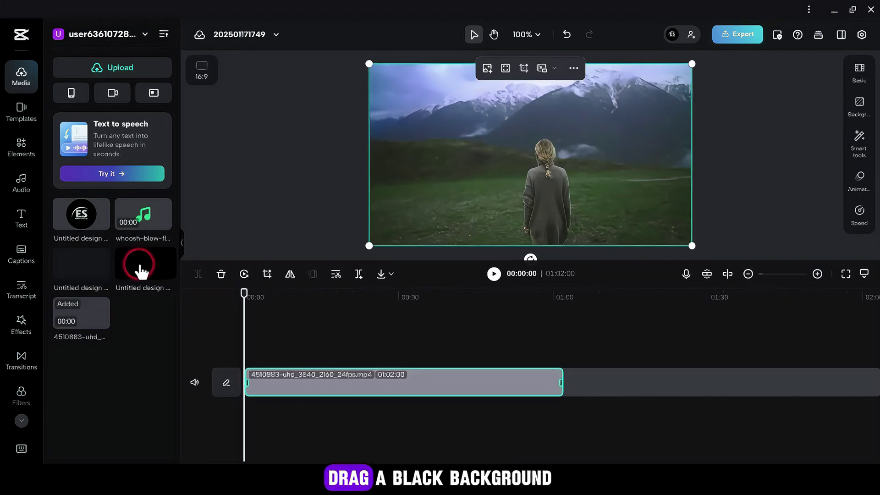
{"action": "left_click_drag", "start_coordinate": [137, 267], "coordinate": [560, 382]}
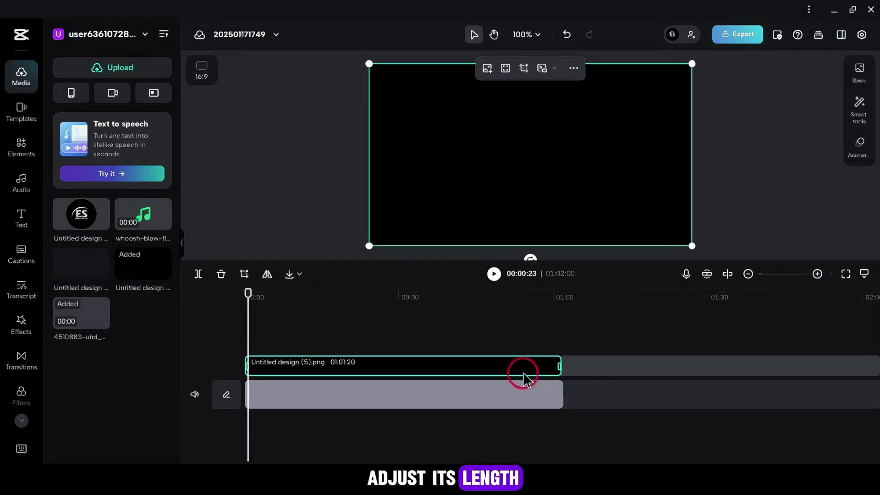
Lower the black overlay's opacity to 35%.
{"action": "left_click", "coordinate": [860, 69]}
{"action": "scroll", "coordinate": [771, 177], "scroll_direction": "down", "scroll_amount": 4}
{"action": "left_click_drag", "start_coordinate": [760, 157], "coordinate": [723, 157]}
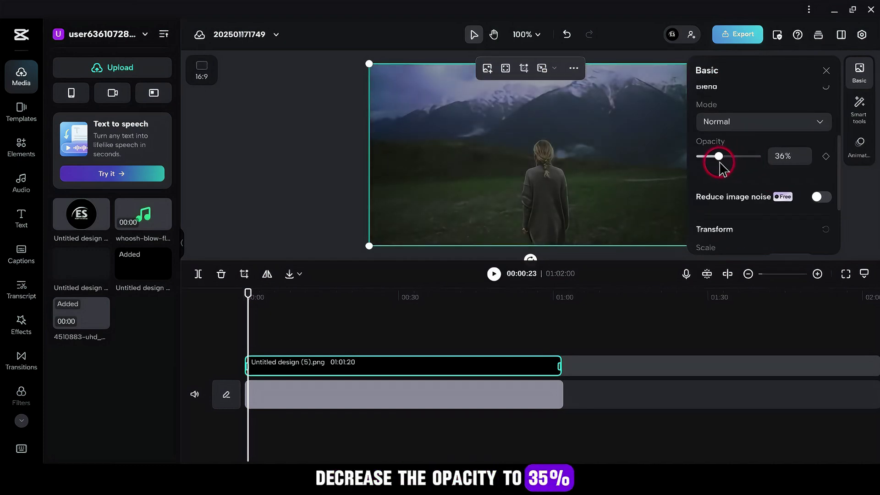
Give the black overlay a Fade In entrance and add the second dark image above it.
{"action": "left_click", "coordinate": [856, 147]}
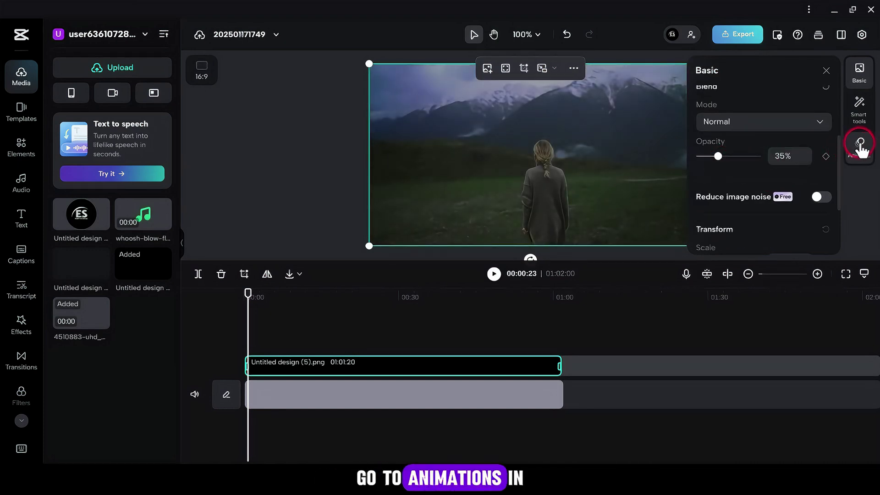
{"action": "left_click", "coordinate": [716, 96]}
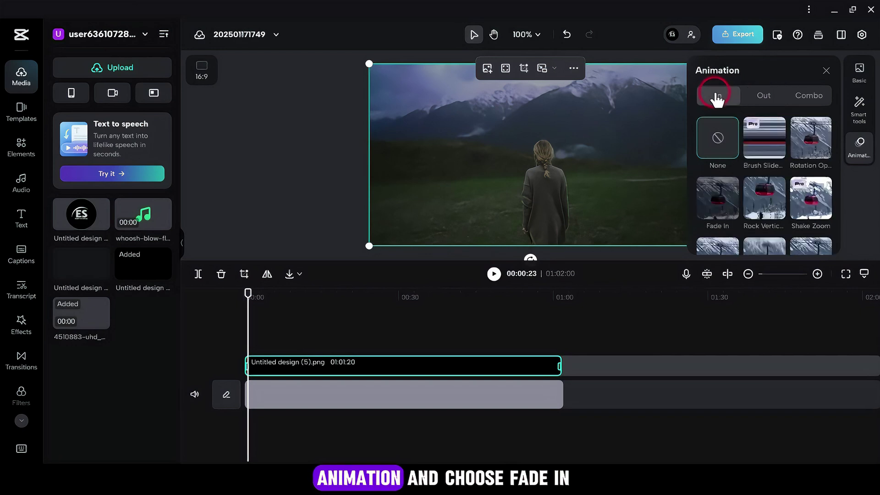
{"action": "left_click", "coordinate": [711, 202]}
{"action": "left_click", "coordinate": [826, 70]}
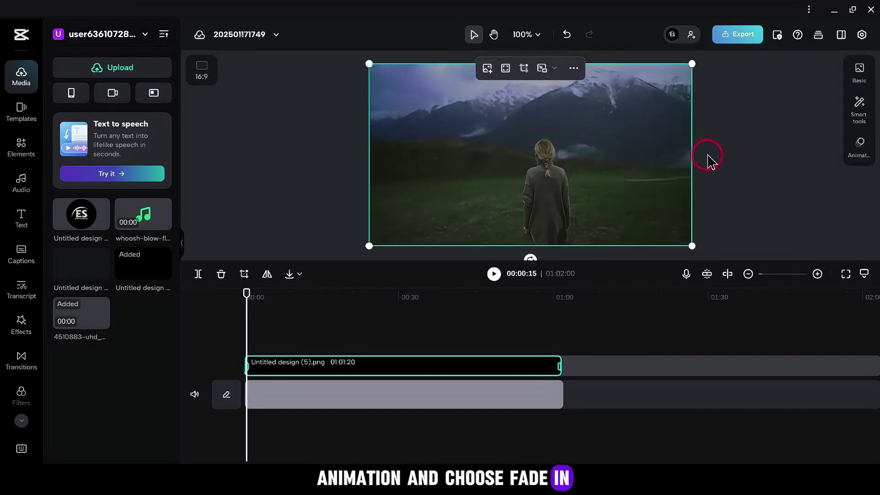
{"action": "left_click_drag", "start_coordinate": [78, 269], "coordinate": [561, 363]}
Mask the second image with a tall rectangle on the left, rotated 14°.
{"action": "left_click", "coordinate": [851, 85]}
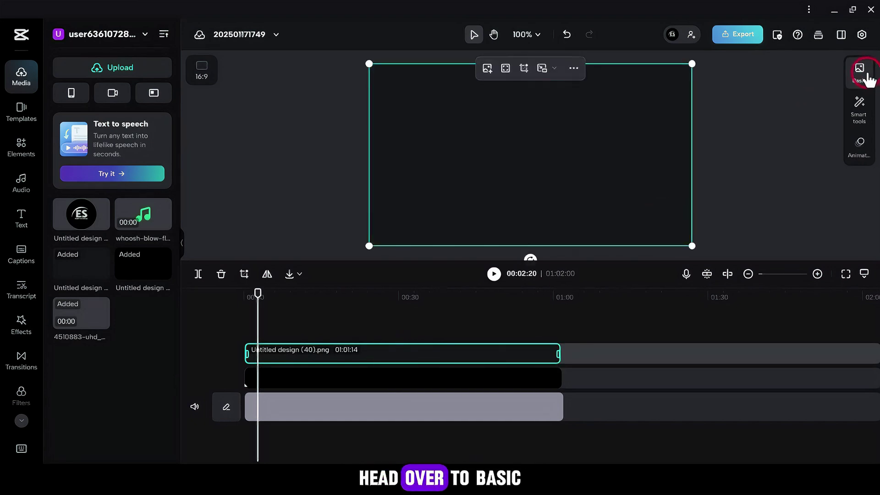
{"action": "left_click", "coordinate": [706, 124]}
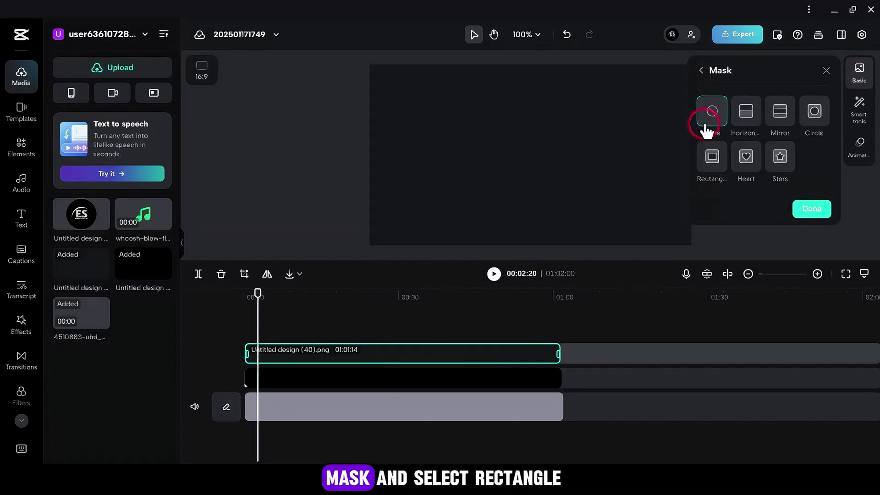
{"action": "left_click", "coordinate": [712, 157]}
{"action": "left_click_drag", "start_coordinate": [481, 105], "coordinate": [507, 6]}
{"action": "left_click_drag", "start_coordinate": [520, 184], "coordinate": [447, 187]}
{"action": "scroll", "coordinate": [743, 200], "scroll_direction": "down", "scroll_amount": 5}
{"action": "left_click_drag", "start_coordinate": [743, 201], "coordinate": [747, 206]}
{"action": "left_click_drag", "start_coordinate": [523, 78], "coordinate": [446, 147]}
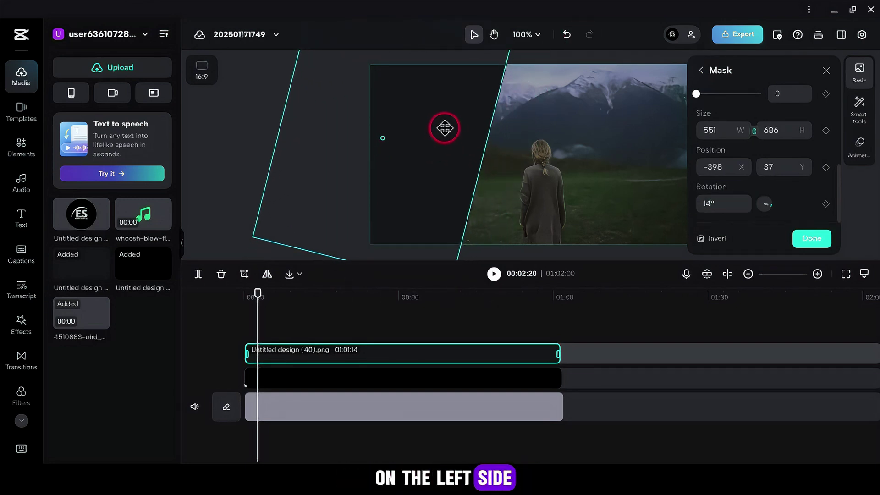
{"action": "left_click", "coordinate": [811, 239]}
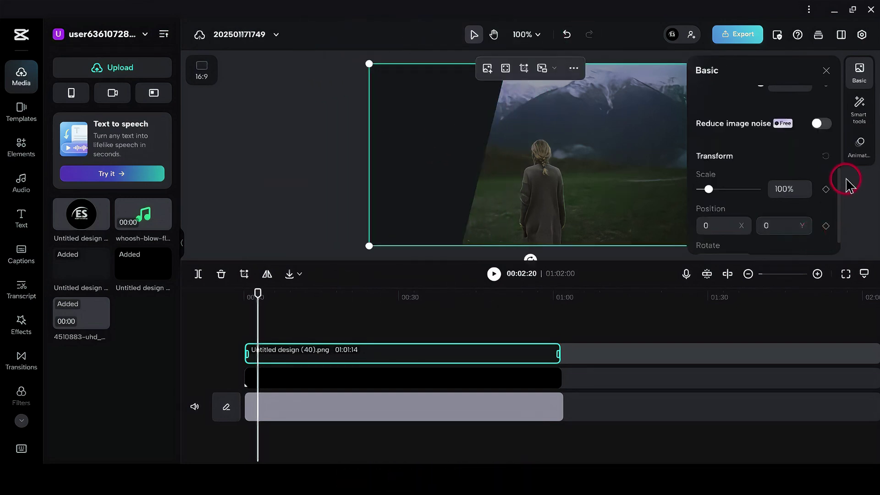
Give the tilted panel a shortened Slide Right entrance animation.
{"action": "left_click", "coordinate": [862, 146]}
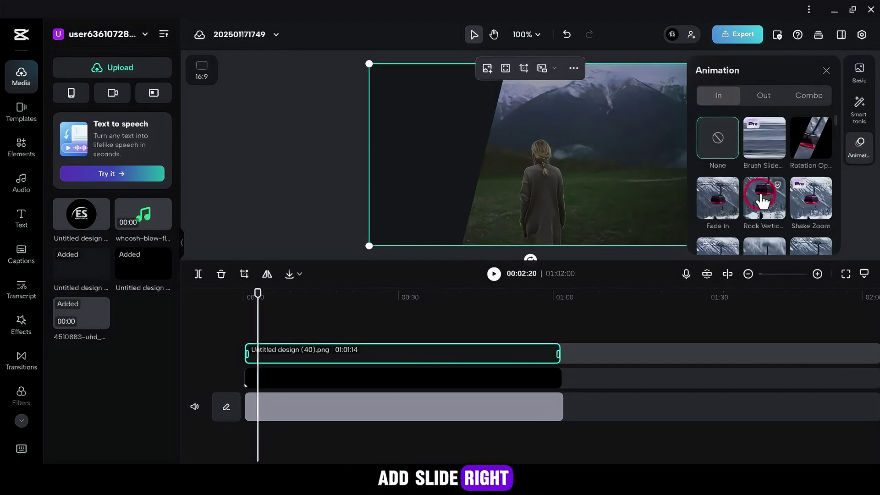
{"action": "scroll", "coordinate": [764, 197], "scroll_direction": "down", "scroll_amount": 3}
{"action": "left_click", "coordinate": [808, 155]}
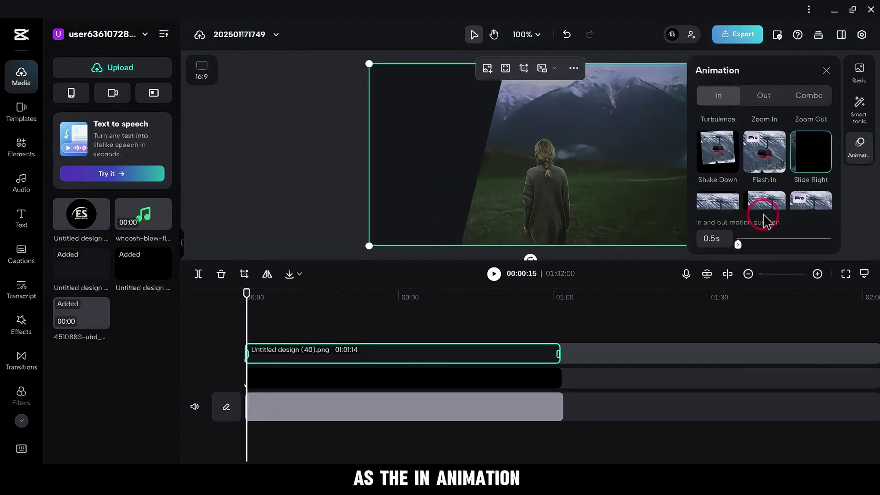
{"action": "left_click_drag", "start_coordinate": [741, 245], "coordinate": [731, 240]}
{"action": "left_click", "coordinate": [827, 70]}
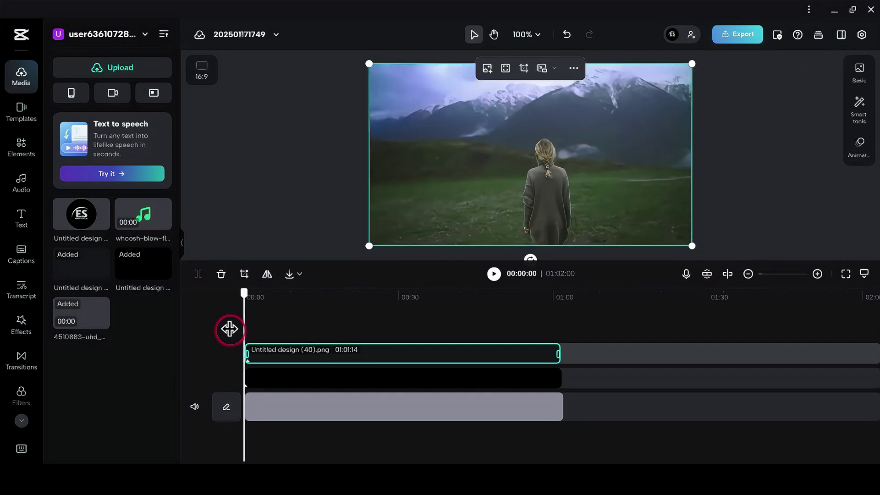
Add the whoosh sound and a heading text stretched to about one minute.
{"action": "left_click", "coordinate": [139, 216]}
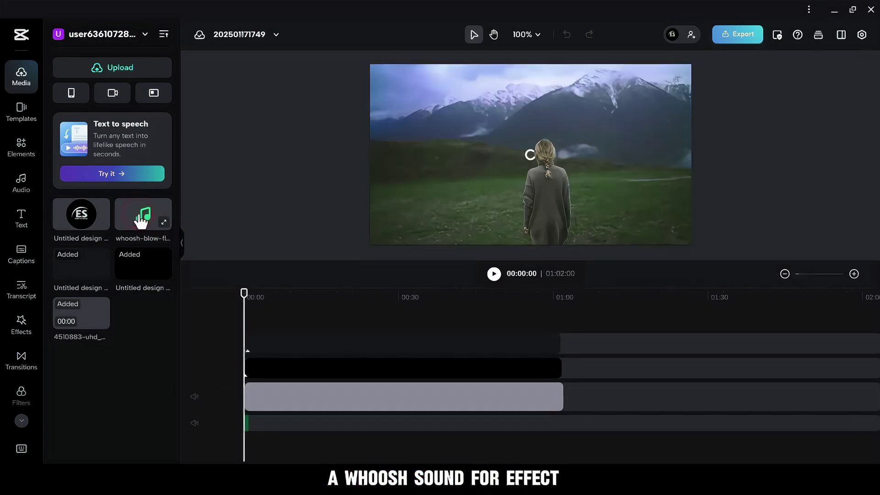
{"action": "left_click", "coordinate": [24, 222]}
{"action": "left_click", "coordinate": [112, 120]}
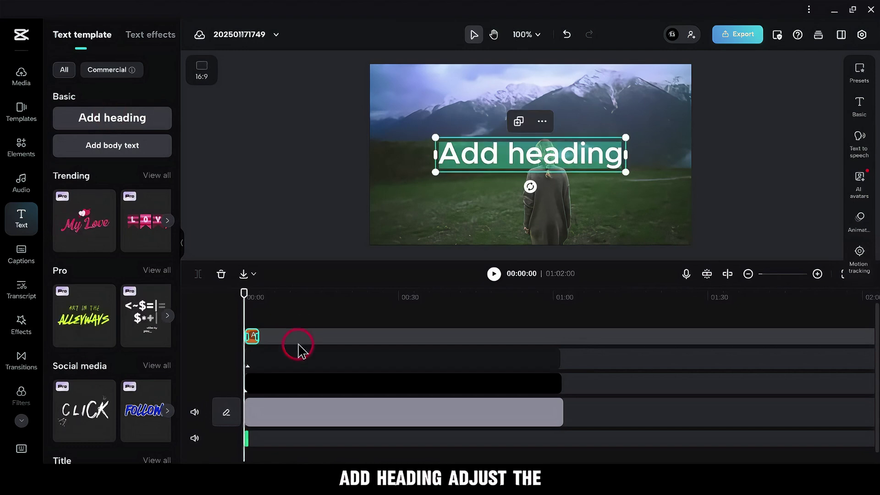
{"action": "left_click_drag", "start_coordinate": [258, 336], "coordinate": [557, 337]}
Make the heading read 'SUBSCRIBE' in ZY Fervent, shrunk and moved lower left onto the dark panel.
{"action": "left_click", "coordinate": [861, 105]}
{"action": "left_click", "coordinate": [816, 108]}
{"action": "key", "text": "ctrl+a"}
{"action": "type", "text": "SUBSCRIBE"}
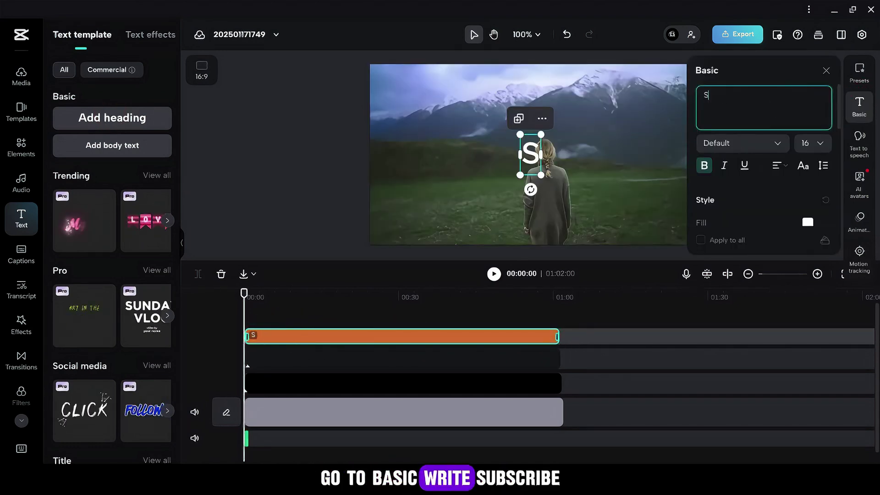
{"action": "left_click", "coordinate": [766, 143]}
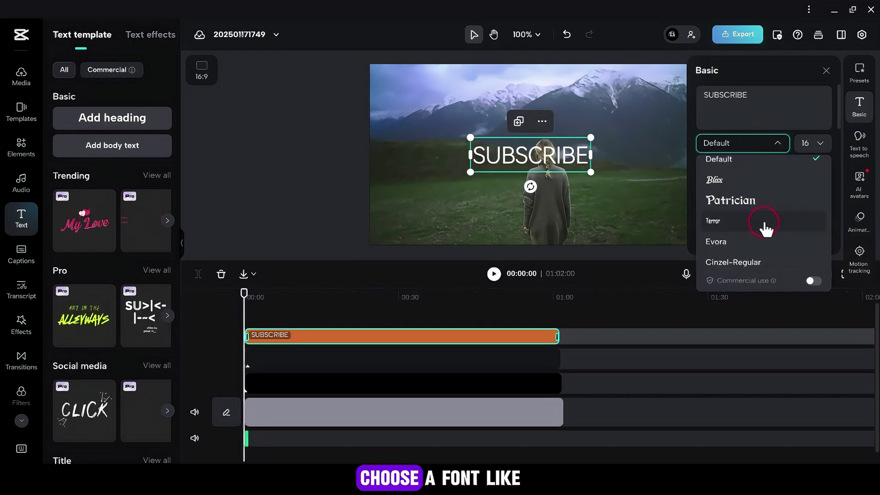
{"action": "scroll", "coordinate": [766, 226], "scroll_direction": "down", "scroll_amount": 5}
{"action": "scroll", "coordinate": [766, 226], "scroll_direction": "down", "scroll_amount": 2}
{"action": "left_click", "coordinate": [768, 232]}
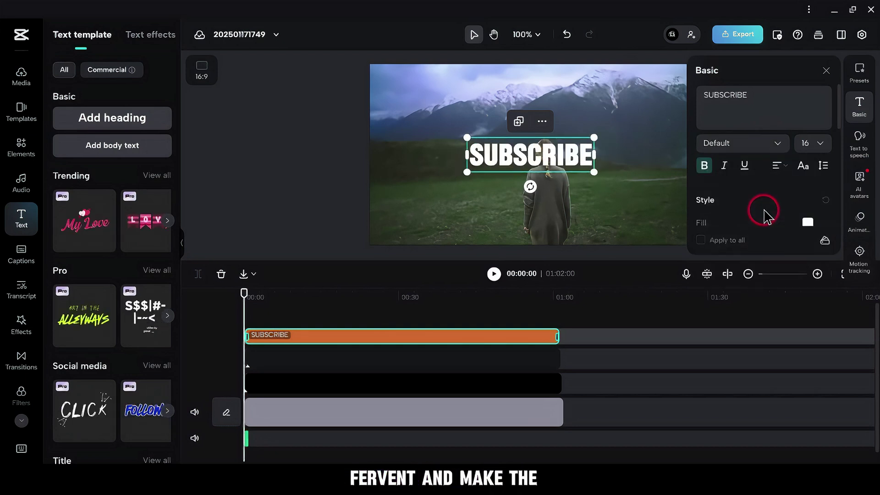
{"action": "left_click", "coordinate": [826, 70]}
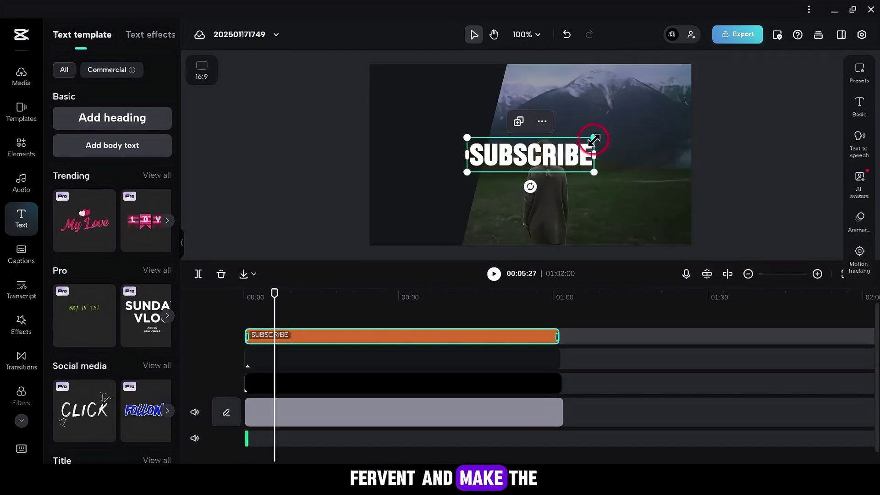
{"action": "left_click_drag", "start_coordinate": [592, 138], "coordinate": [564, 158]}
{"action": "left_click_drag", "start_coordinate": [509, 159], "coordinate": [439, 186]}
Give SUBSCRIBE a 1.3 s Slide Right entrance and place the ES logo above it.
{"action": "left_click", "coordinate": [860, 219]}
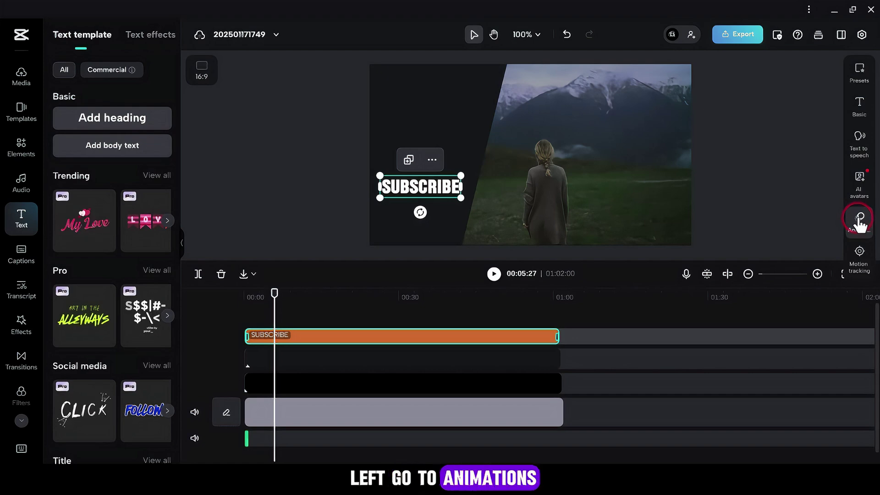
{"action": "scroll", "coordinate": [765, 188], "scroll_direction": "down", "scroll_amount": 6}
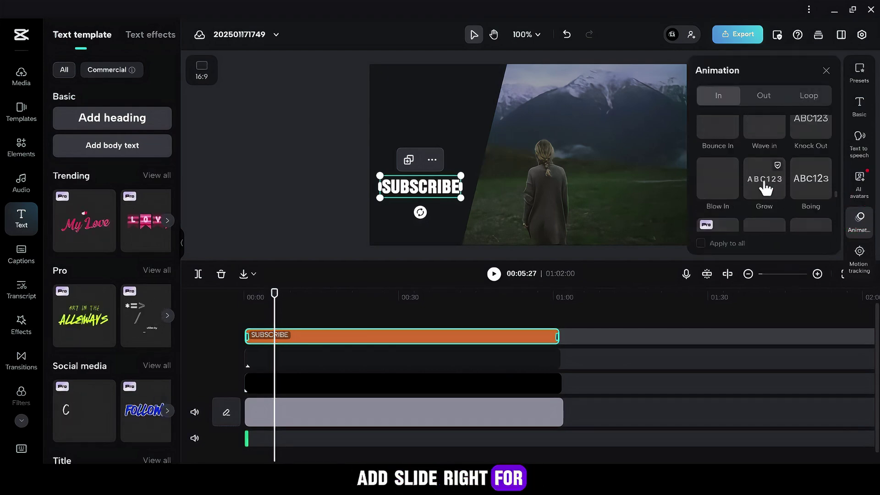
{"action": "scroll", "coordinate": [766, 188], "scroll_direction": "down", "scroll_amount": 3}
{"action": "left_click", "coordinate": [811, 133]}
{"action": "left_click", "coordinate": [726, 222]}
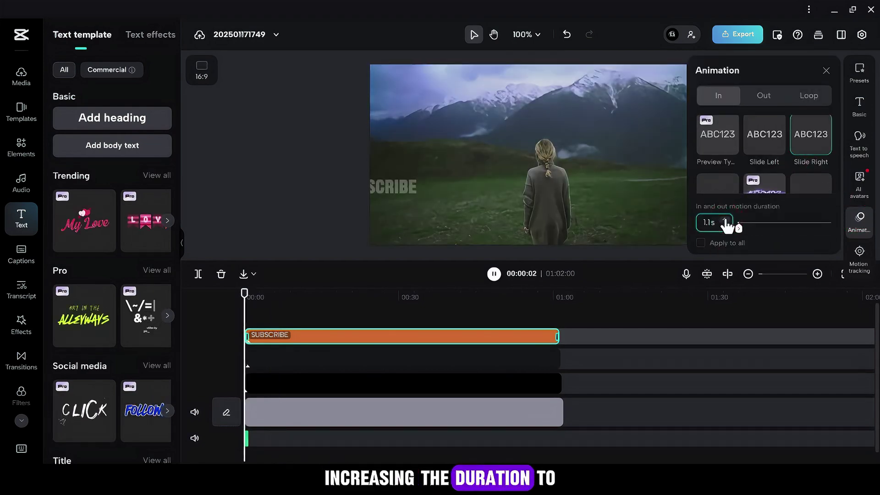
{"action": "left_click", "coordinate": [726, 221]}
{"action": "left_click", "coordinate": [725, 220]}
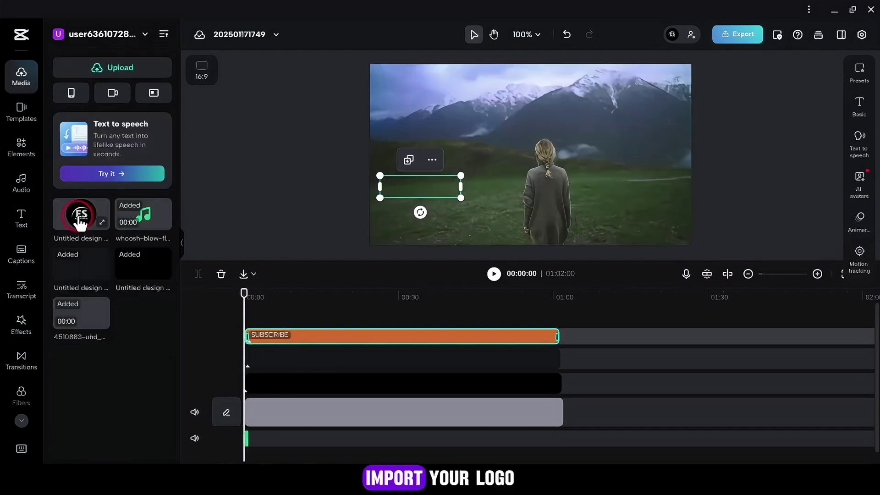
{"action": "left_click_drag", "start_coordinate": [78, 212], "coordinate": [556, 338]}
{"action": "left_click_drag", "start_coordinate": [672, 79], "coordinate": [476, 112]}
Give the ES logo a Slide Right entrance animation lasting 1.0 s.
{"action": "left_click", "coordinate": [861, 151]}
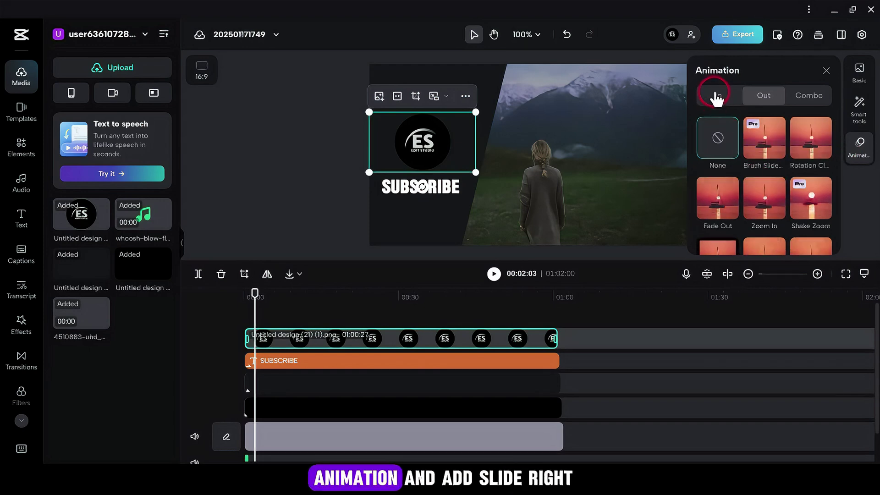
{"action": "scroll", "coordinate": [752, 170], "scroll_direction": "down", "scroll_amount": 3}
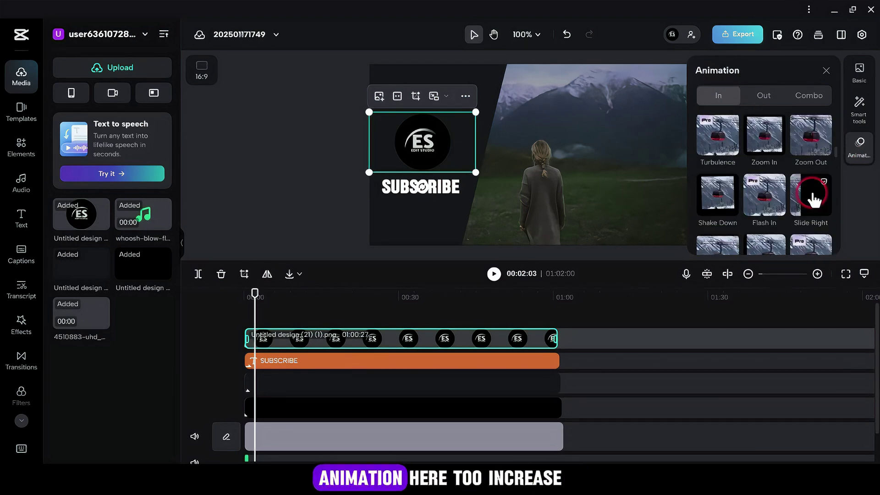
{"action": "left_click", "coordinate": [810, 211]}
{"action": "left_click", "coordinate": [725, 237]}
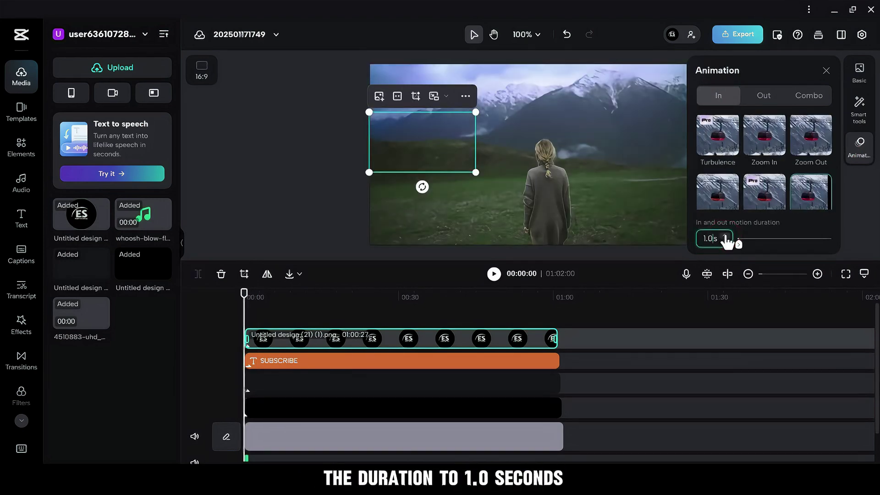
{"action": "left_click", "coordinate": [826, 70]}
Duplicate the SUBSCRIBE text clip and move the copy to the upper right over the mountains.
{"action": "left_click", "coordinate": [260, 358]}
{"action": "right_click", "coordinate": [259, 358]}
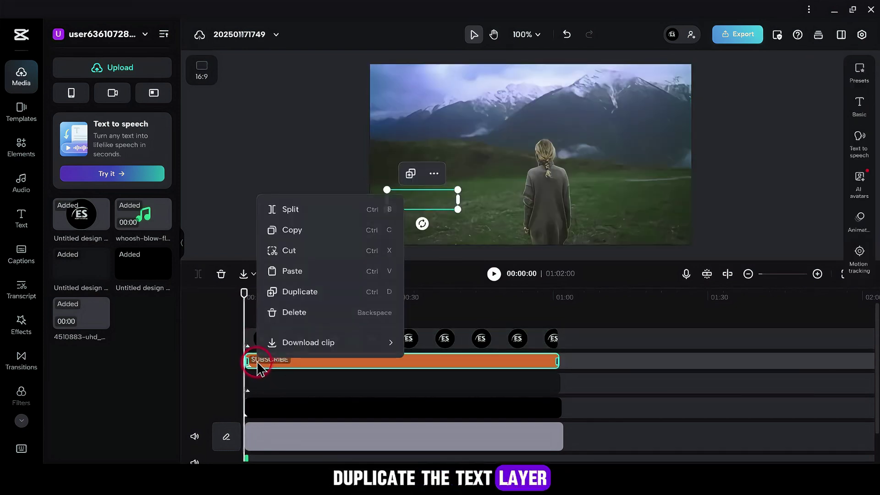
{"action": "left_click", "coordinate": [300, 294]}
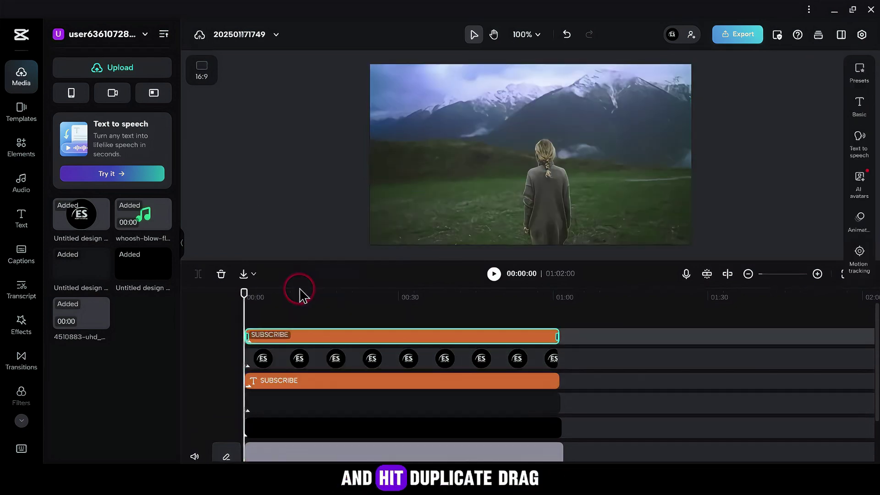
{"action": "left_click", "coordinate": [408, 204]}
{"action": "left_click_drag", "start_coordinate": [466, 183], "coordinate": [562, 99]}
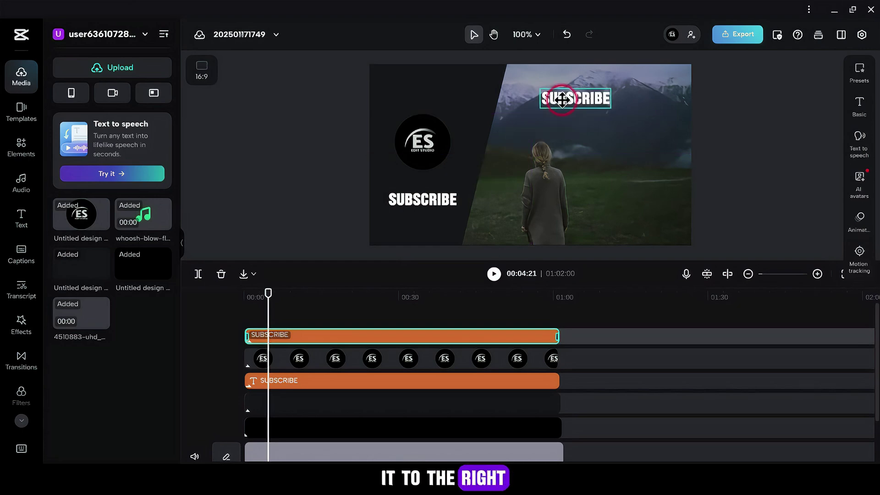
Change the copied text to 'THANK YOU FOR WATCHING'.
{"action": "left_click", "coordinate": [860, 103]}
{"action": "key", "text": "ctrl+a"}
{"action": "type", "text": "THANK YOU FOR WAT"}
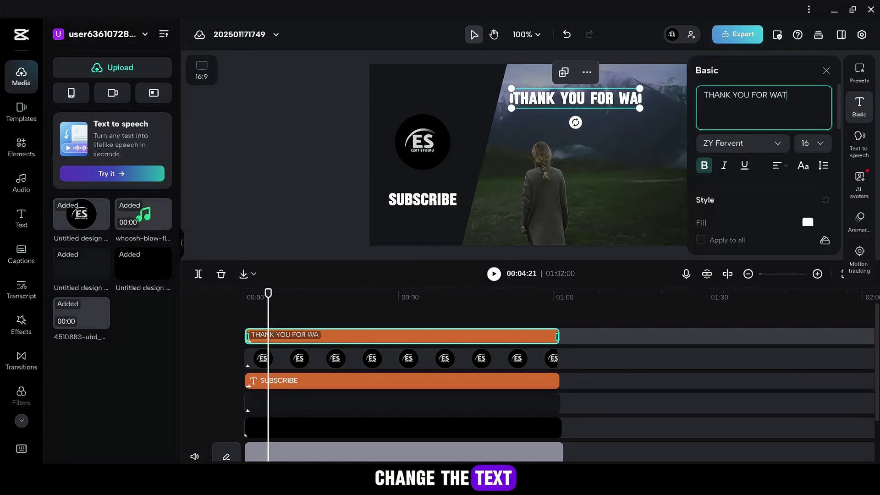
{"action": "type", "text": "CHING"}
{"action": "left_click", "coordinate": [826, 70]}
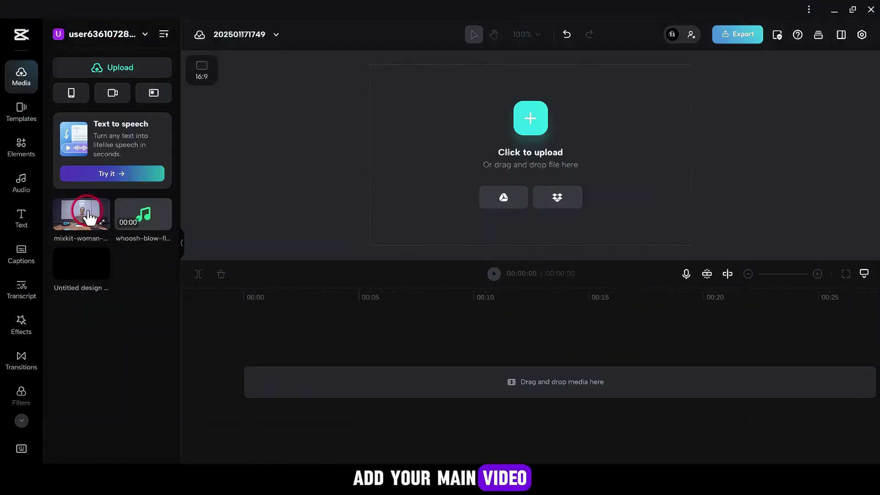
Add the office video to the timeline and lay the black image above it, extended to match.
{"action": "left_click", "coordinate": [84, 213]}
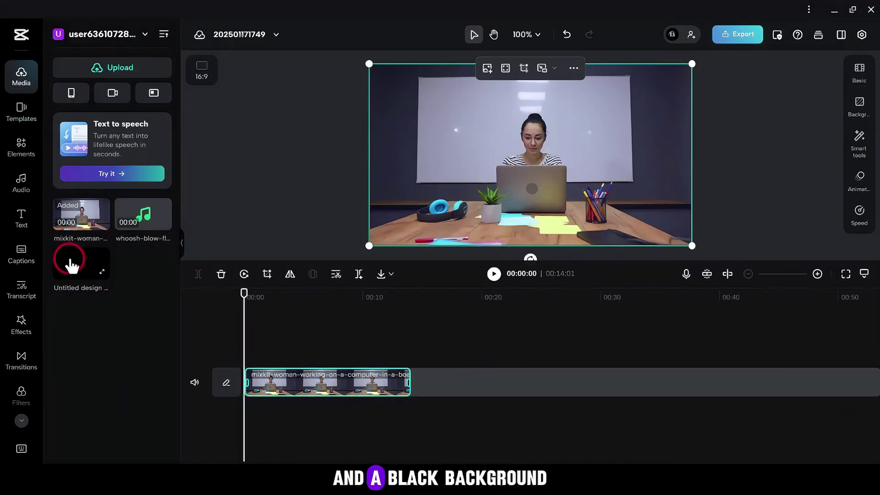
{"action": "left_click_drag", "start_coordinate": [120, 267], "coordinate": [410, 379]}
{"action": "left_click", "coordinate": [361, 370]}
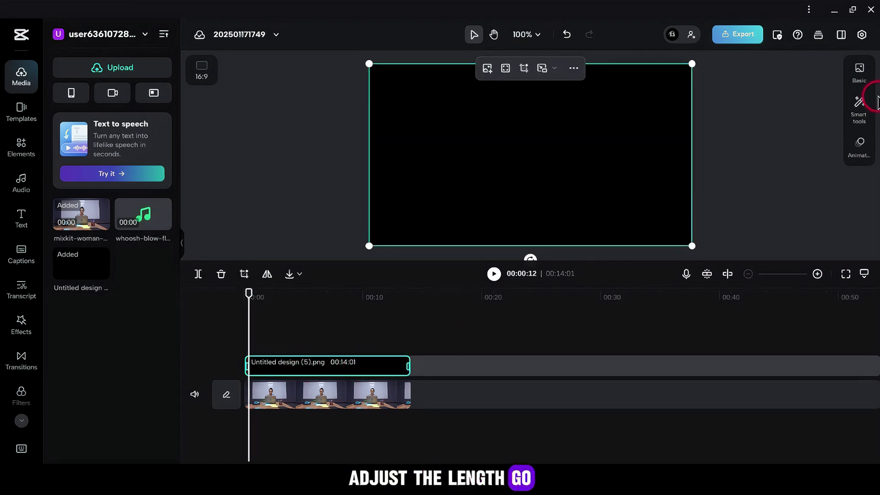
Give the black overlay a Horizontal mask with a tilted line and feathered edge.
{"action": "left_click", "coordinate": [861, 73]}
{"action": "left_click", "coordinate": [704, 123]}
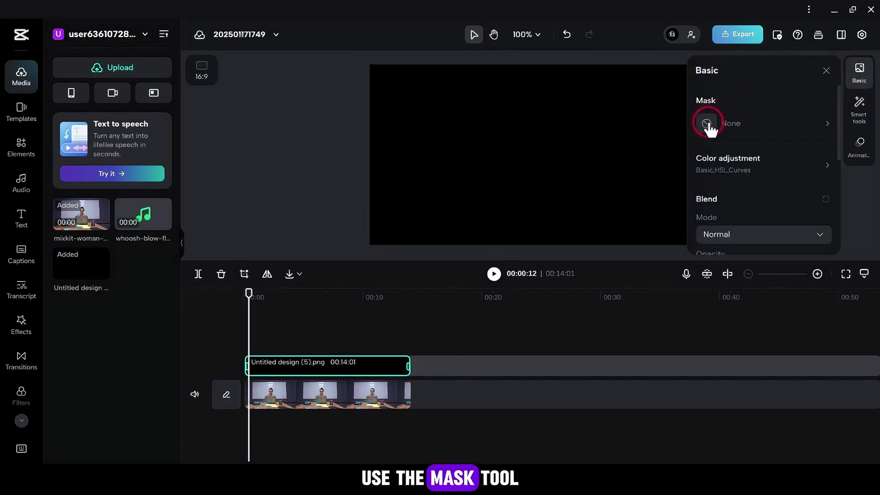
{"action": "left_click", "coordinate": [746, 117]}
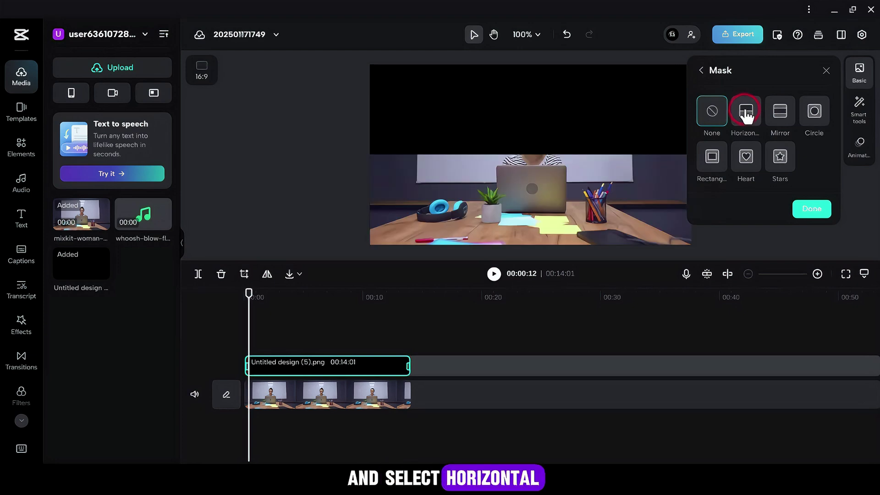
{"action": "left_click_drag", "start_coordinate": [531, 173], "coordinate": [531, 138]}
{"action": "left_click", "coordinate": [181, 242]}
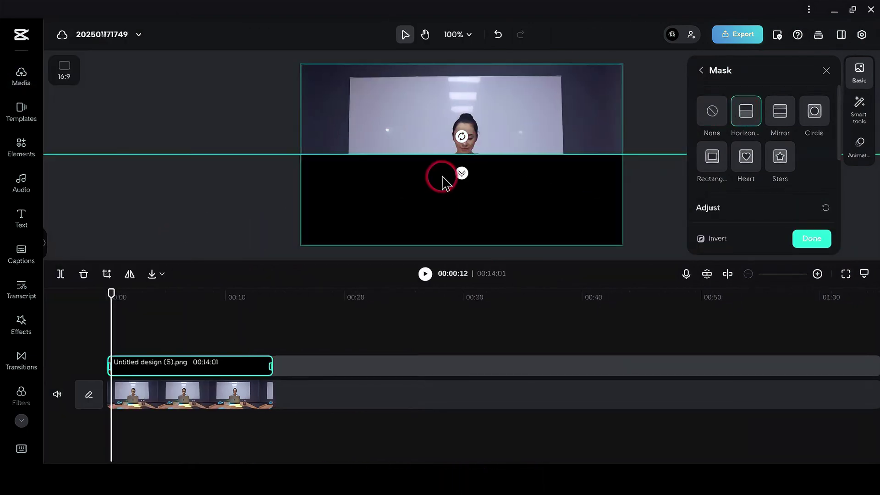
{"action": "left_click_drag", "start_coordinate": [460, 174], "coordinate": [465, 234]}
{"action": "left_click", "coordinate": [800, 237]}
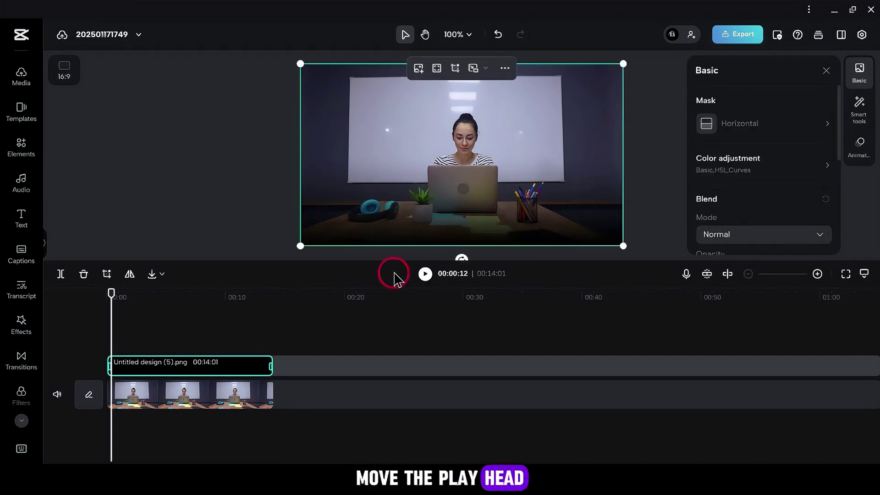
{"action": "left_click_drag", "start_coordinate": [111, 294], "coordinate": [98, 295]}
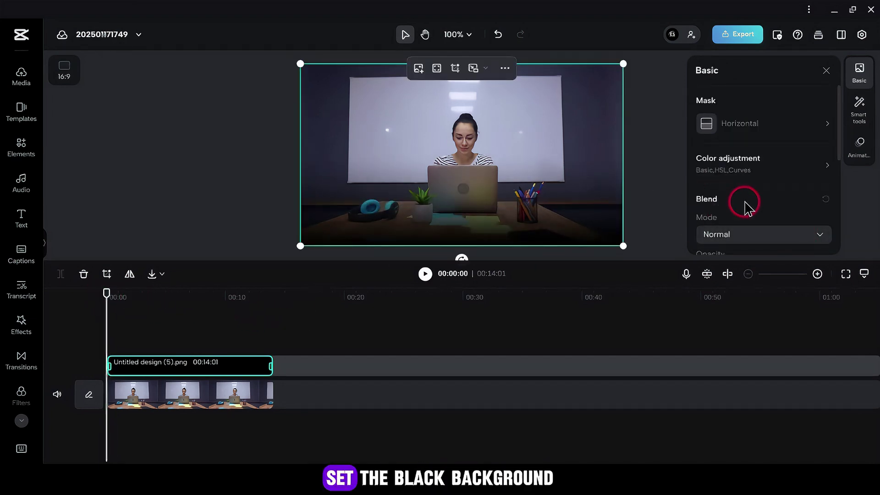
{"action": "scroll", "coordinate": [770, 204], "scroll_direction": "down", "scroll_amount": 2}
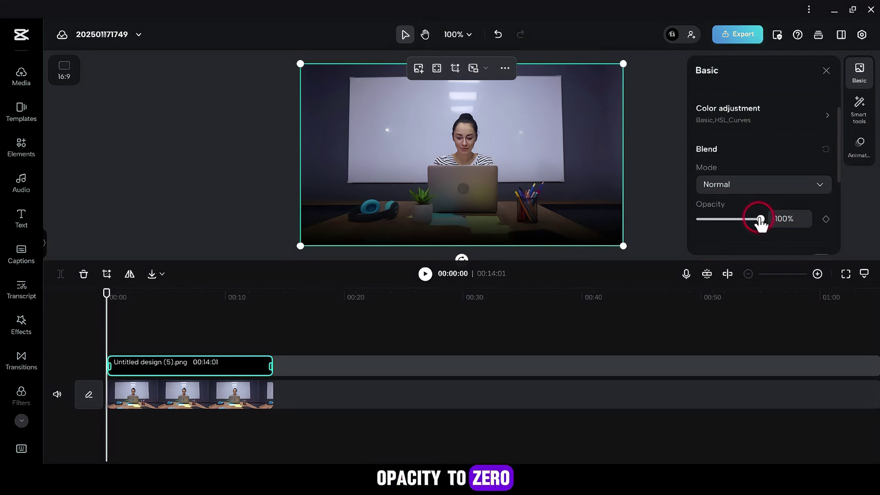